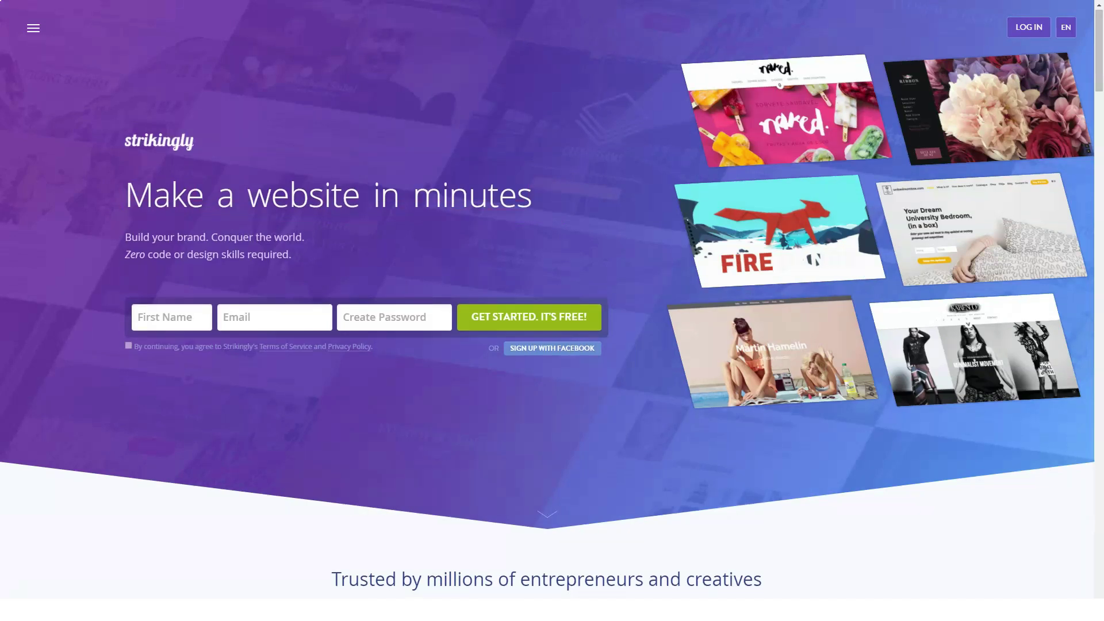
scroll(547, 316, "down", 2)
scroll(548, 316, "down", 2)
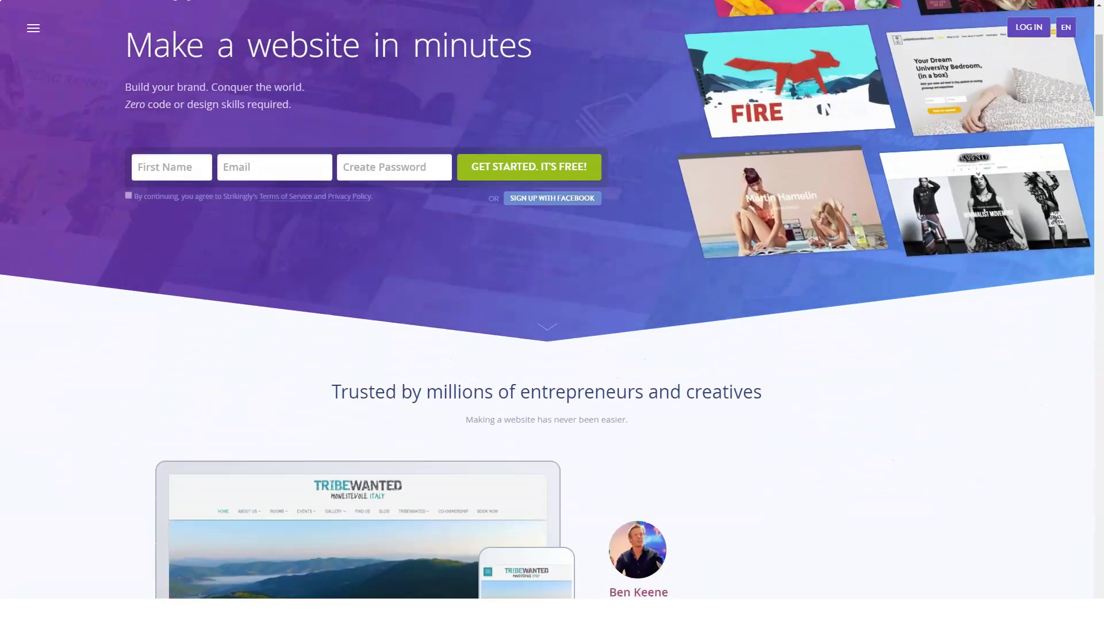
scroll(547, 317, "down", 2)
scroll(548, 317, "down", 2)
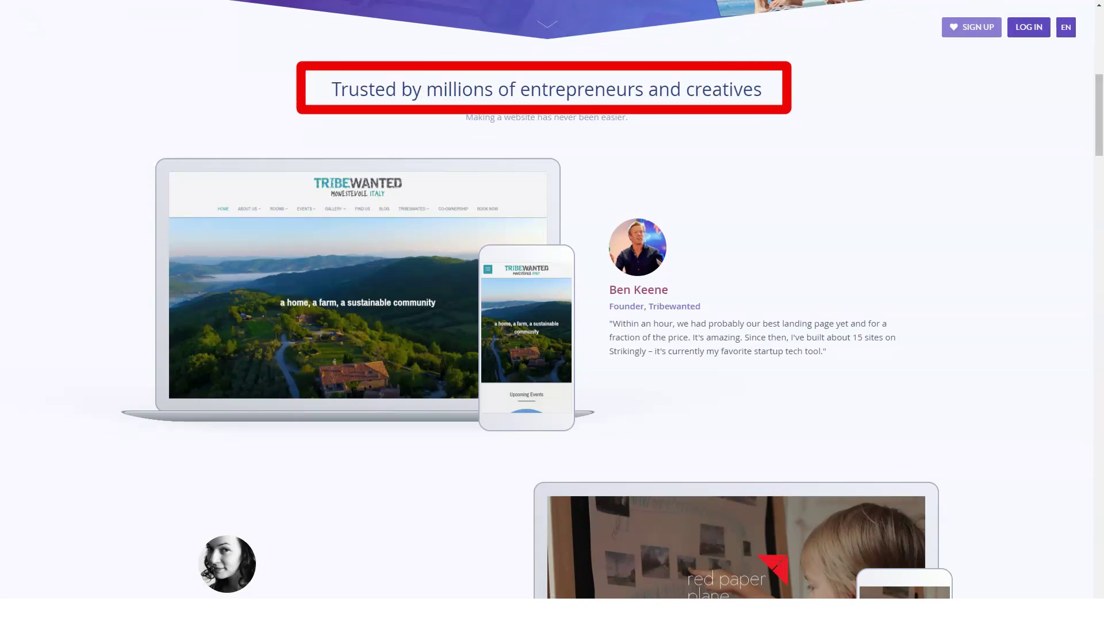
scroll(552, 310, "down", 4)
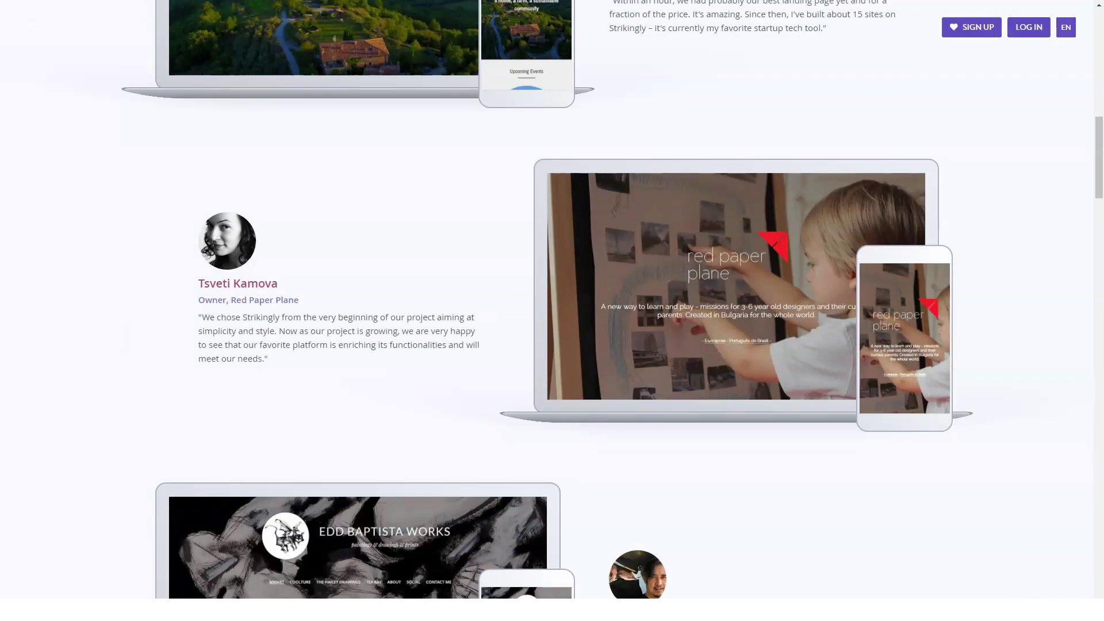
scroll(552, 311, "down", 3)
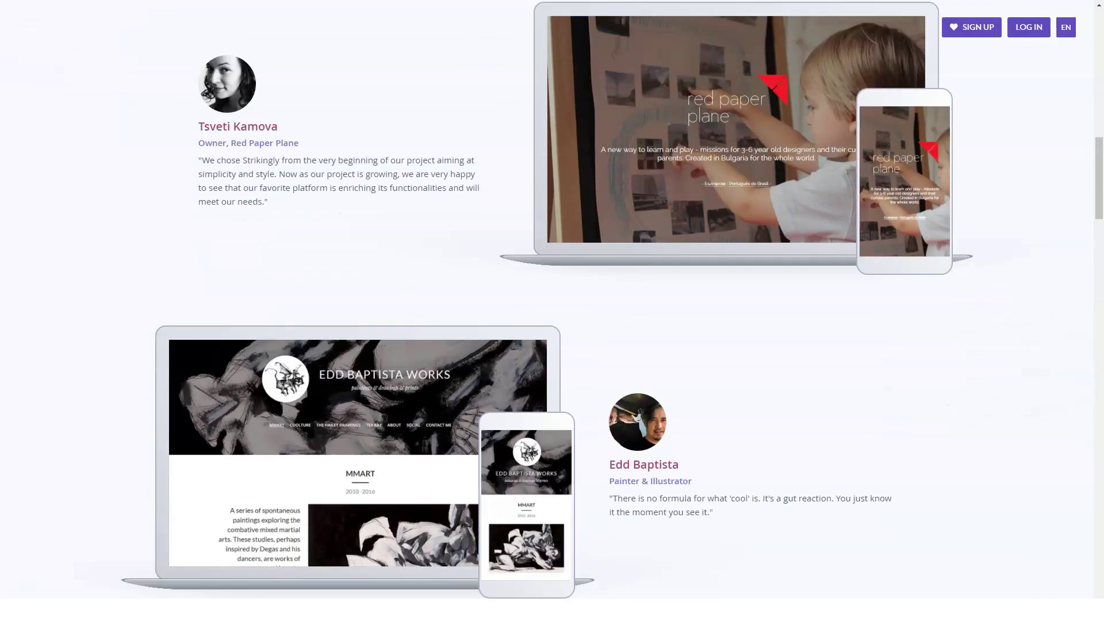
scroll(552, 311, "down", 2)
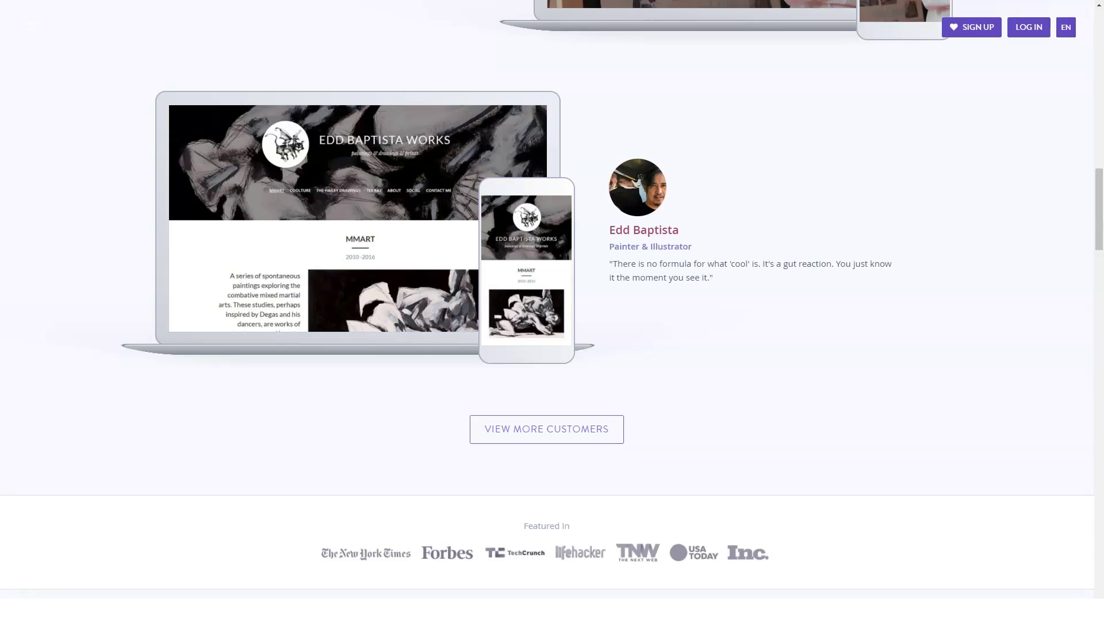
scroll(552, 311, "down", 2)
scroll(551, 310, "down", 3)
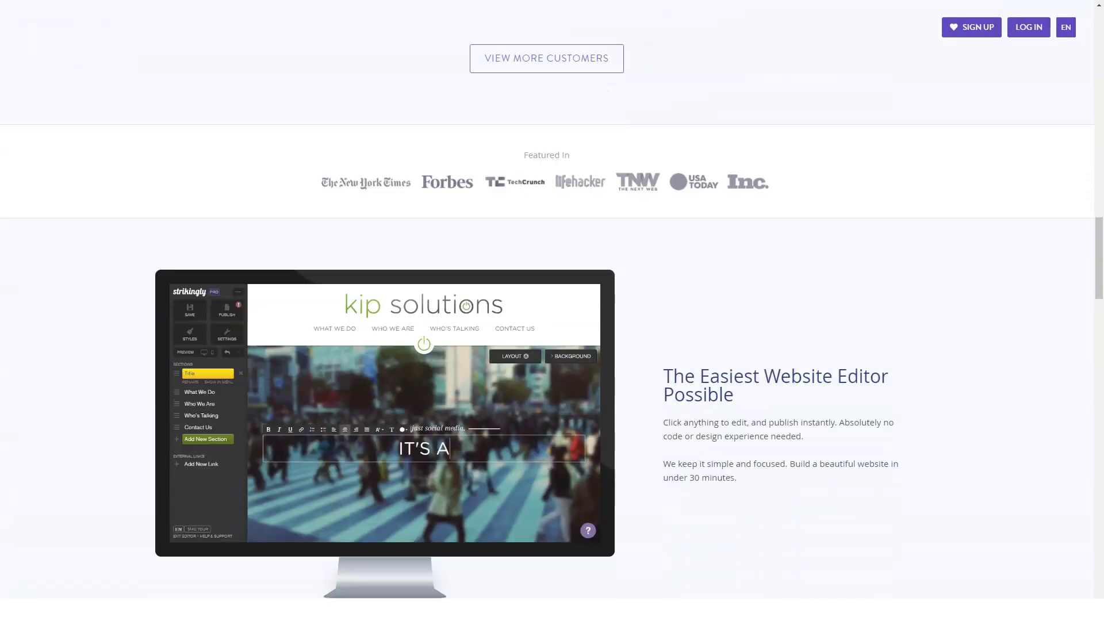
scroll(552, 311, "down", 2)
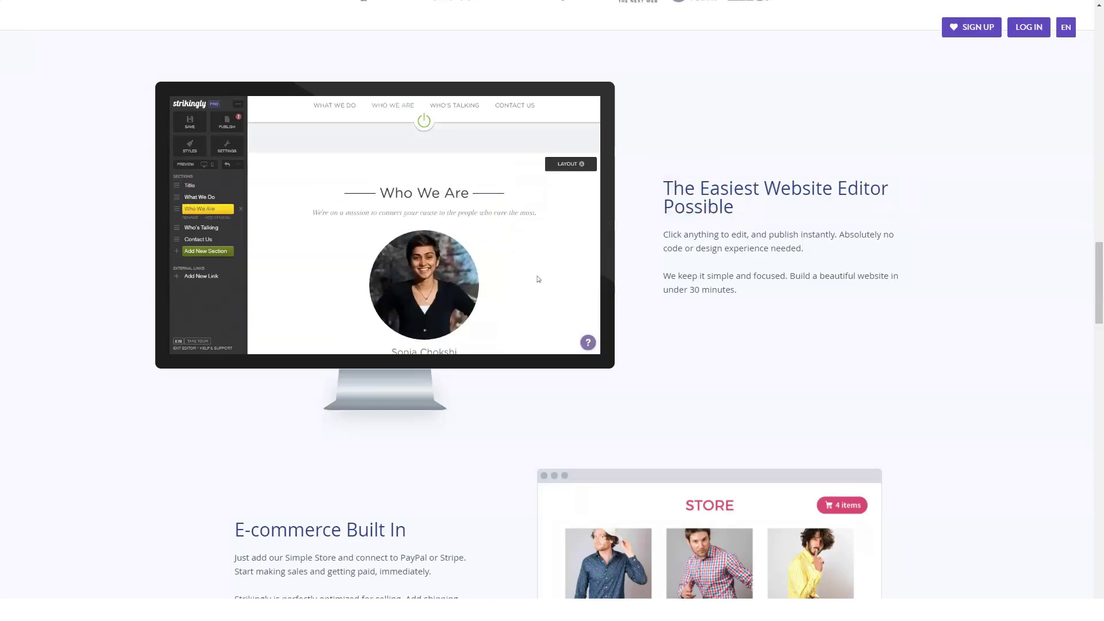
scroll(552, 310, "down", 3)
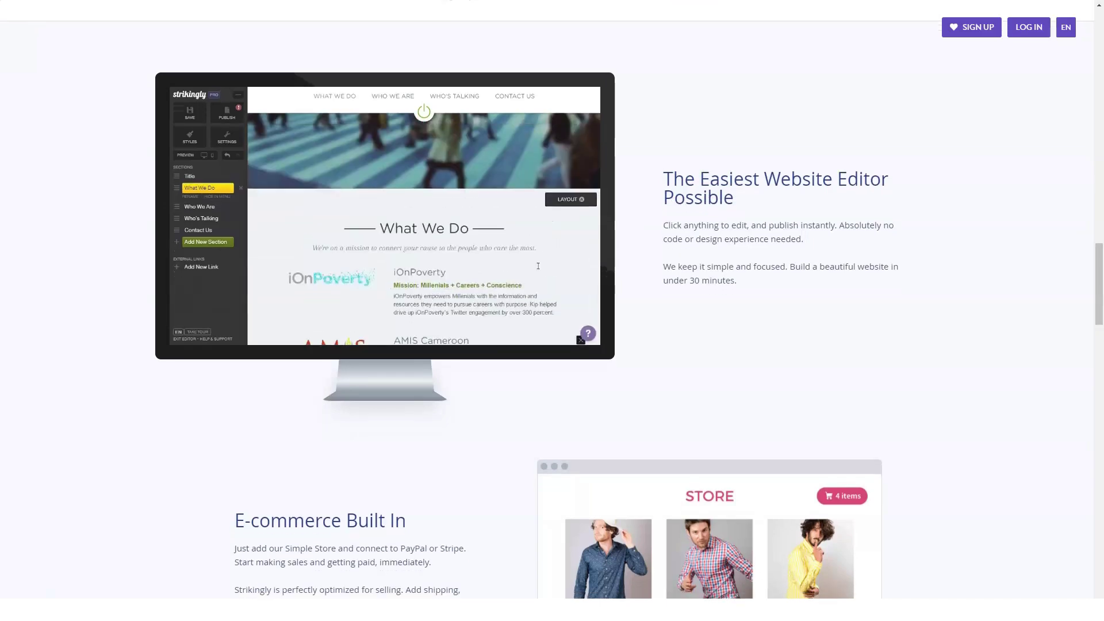
scroll(538, 155, "down", 1)
scroll(542, 103, "down", 1)
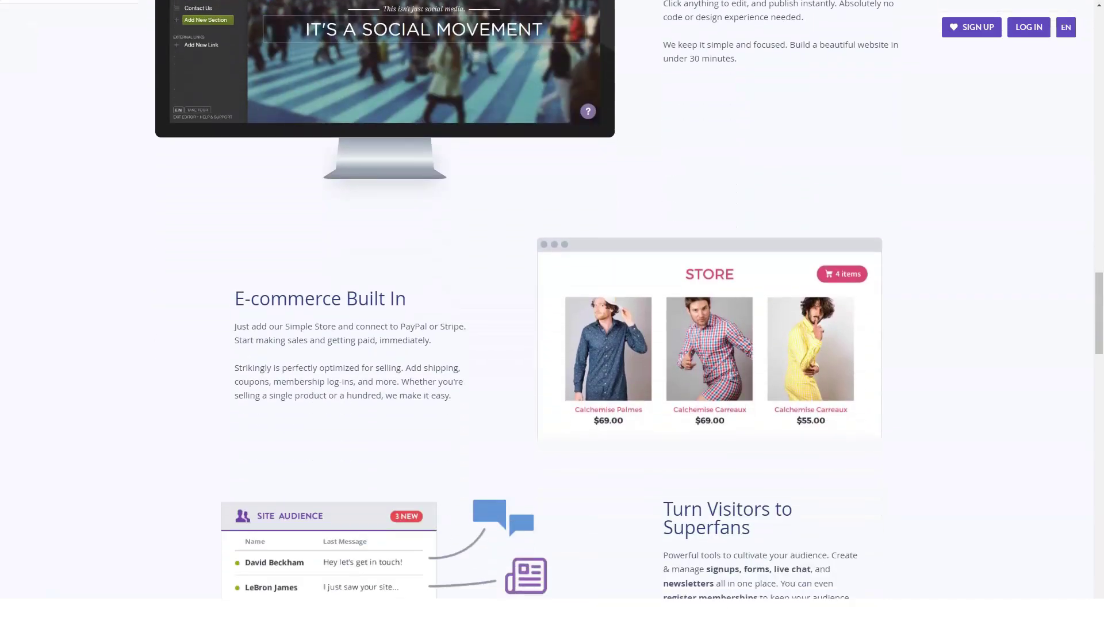
scroll(541, 103, "down", 1)
scroll(542, 102, "down", 1)
scroll(552, 311, "down", 1)
scroll(552, 310, "down", 1)
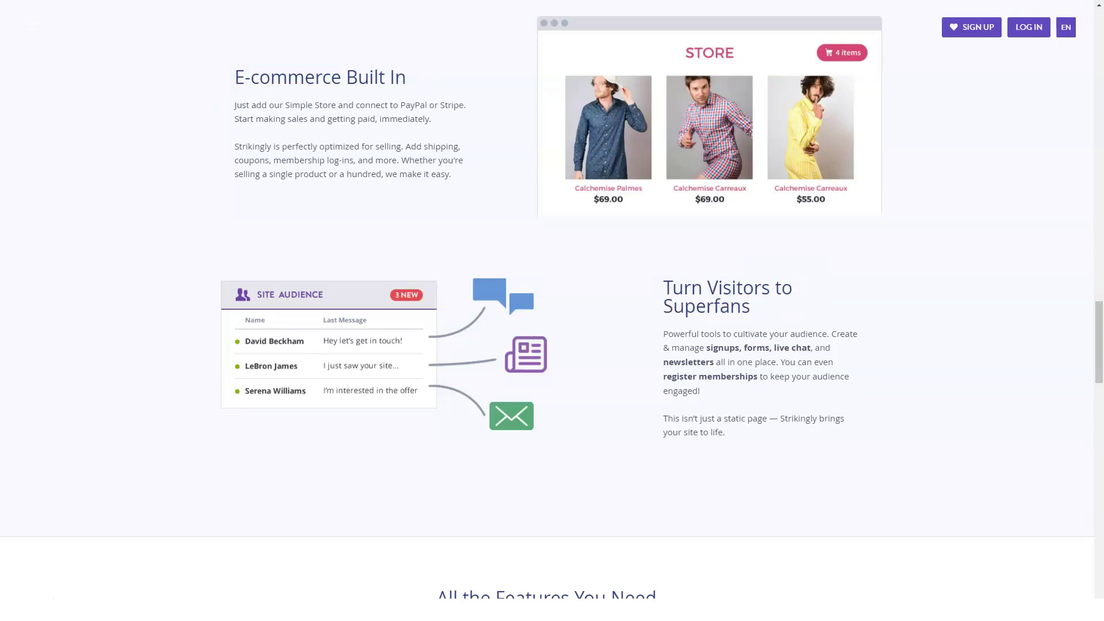
scroll(553, 311, "down", 1)
scroll(552, 310, "down", 1)
scroll(551, 311, "down", 1)
scroll(552, 311, "down", 1)
scroll(551, 311, "down", 1)
scroll(552, 311, "down", 1)
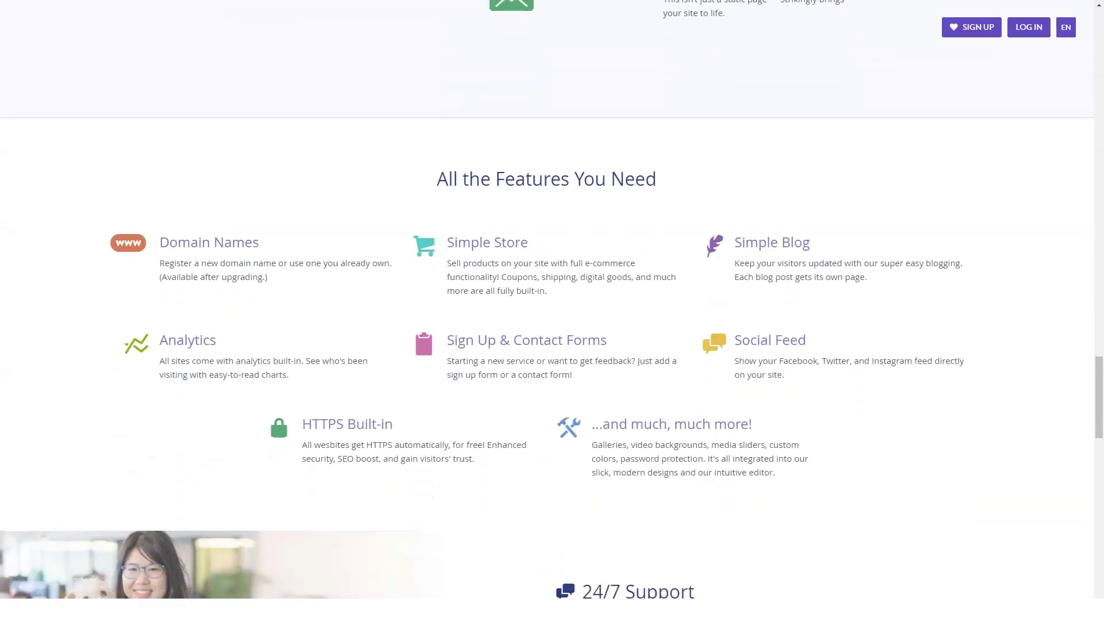
scroll(552, 310, "down", 1)
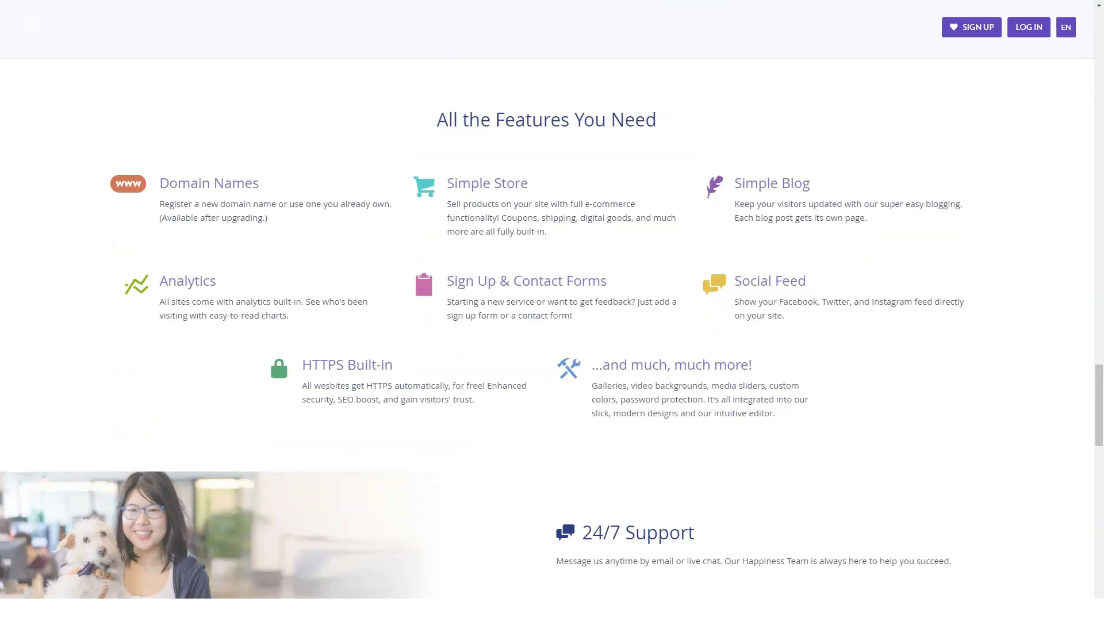
scroll(553, 328, "down", 1)
scroll(551, 328, "down", 1)
scroll(552, 328, "down", 2)
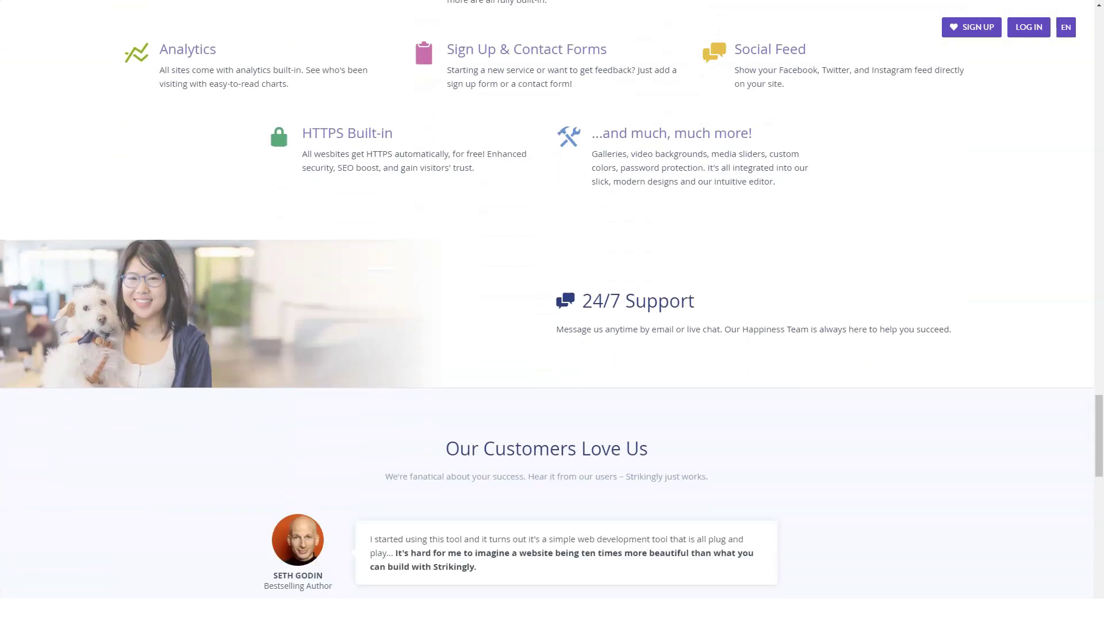
scroll(552, 310, "down", 2)
scroll(552, 310, "down", 1)
scroll(553, 310, "down", 1)
scroll(552, 310, "down", 1)
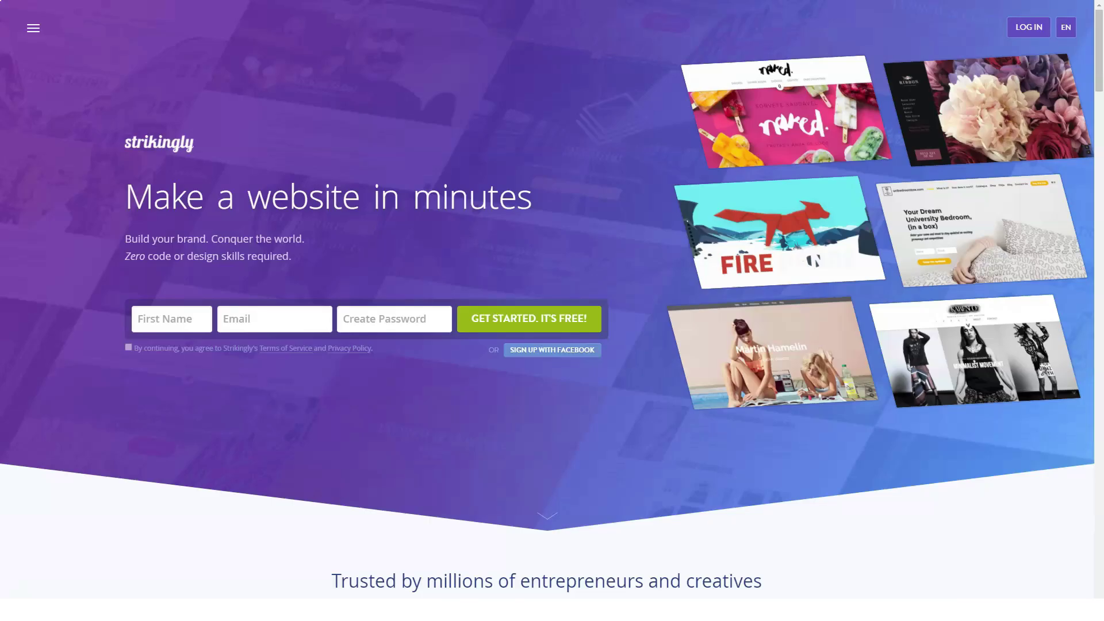
Step: Reach the Templates gallery through the hamburger side menu
left_click(33, 28)
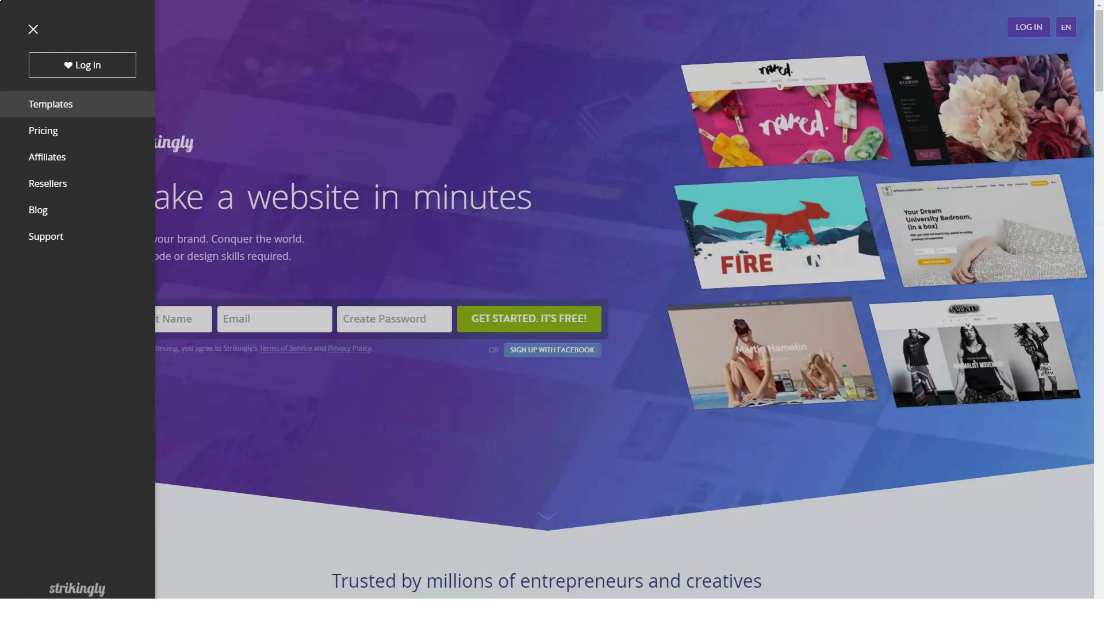
left_click(50, 103)
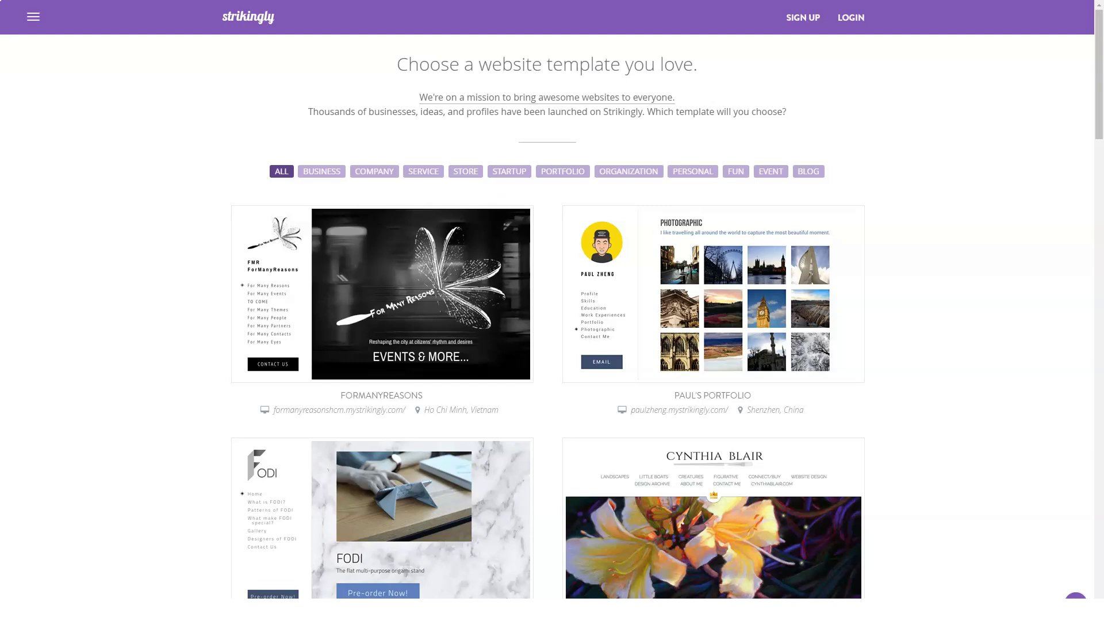
scroll(552, 310, "down", 2)
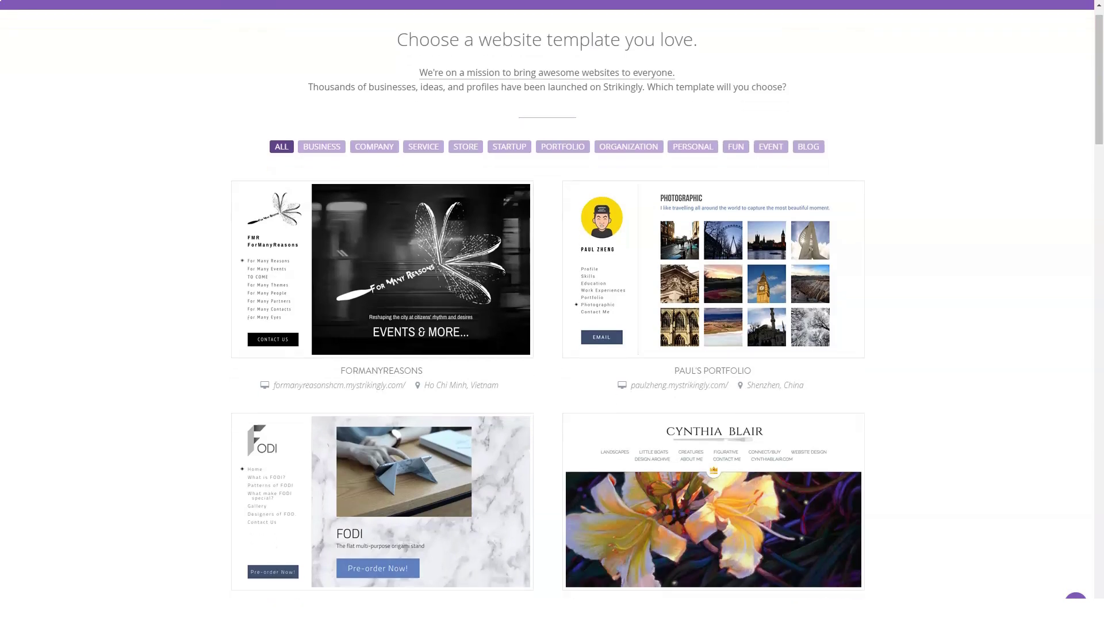
scroll(553, 310, "down", 2)
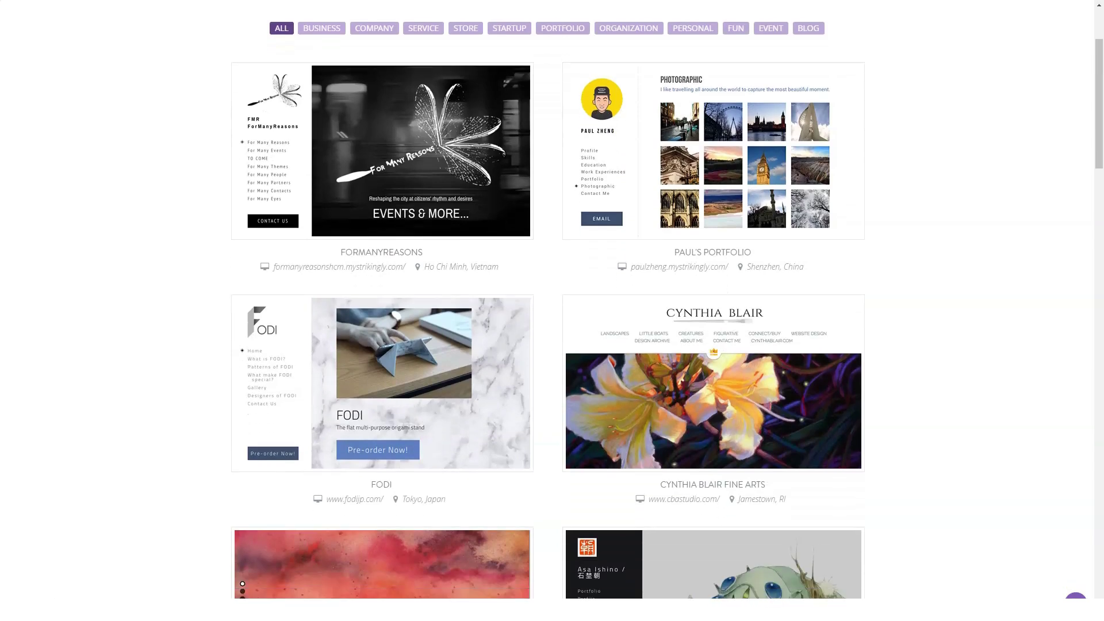
scroll(552, 311, "down", 1)
scroll(551, 310, "down", 1)
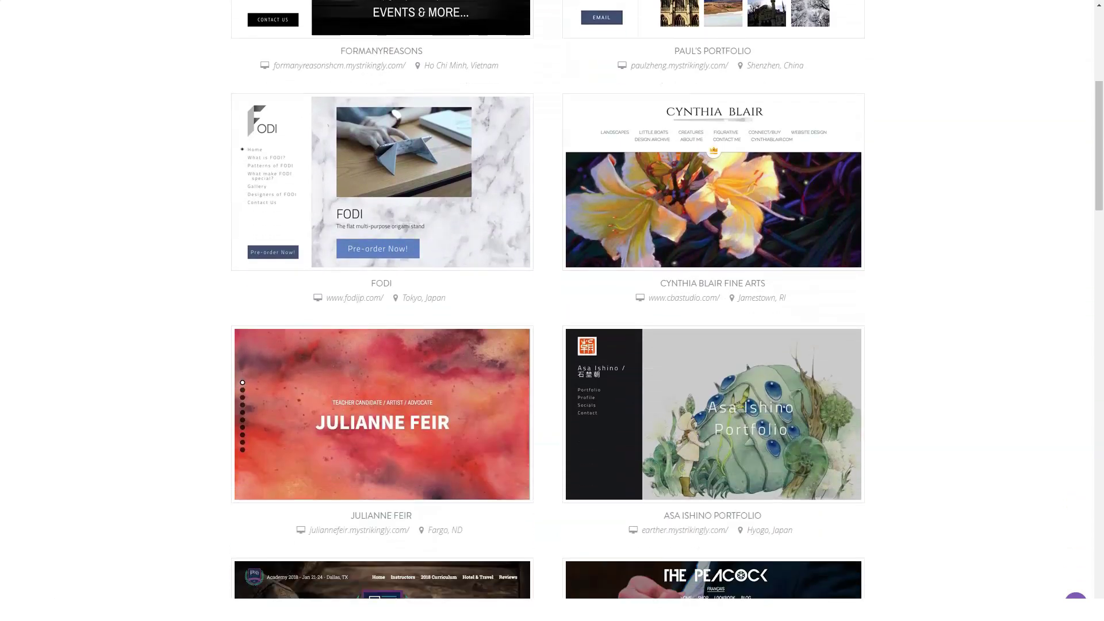
scroll(552, 311, "down", 1)
scroll(552, 310, "down", 1)
scroll(552, 310, "down", 1)
scroll(552, 311, "down", 1)
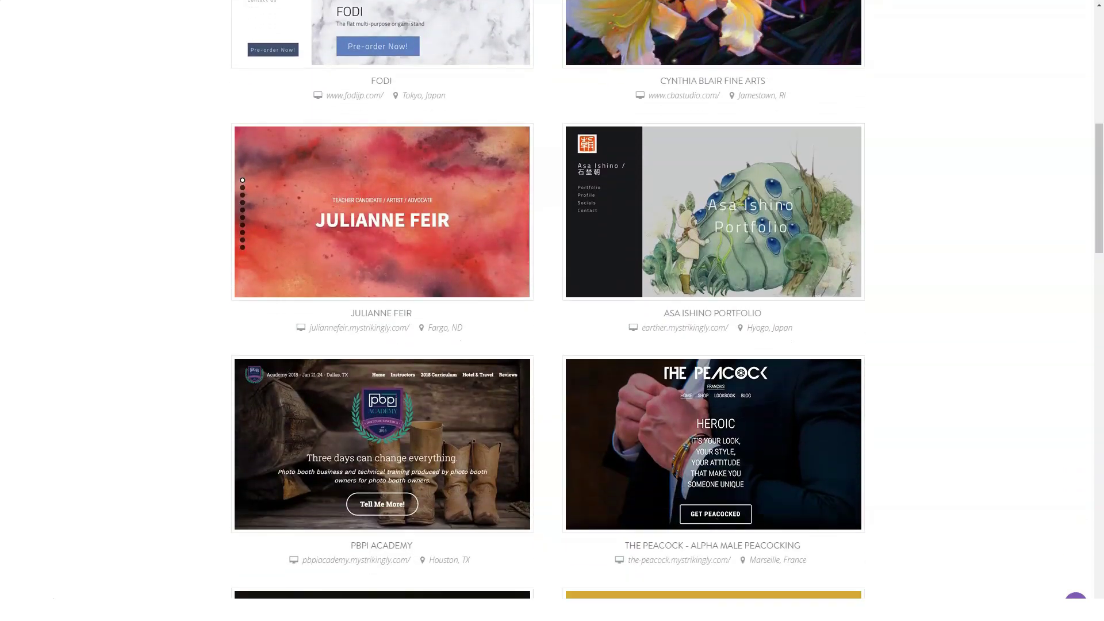
scroll(552, 310, "down", 1)
scroll(552, 310, "down", 1)
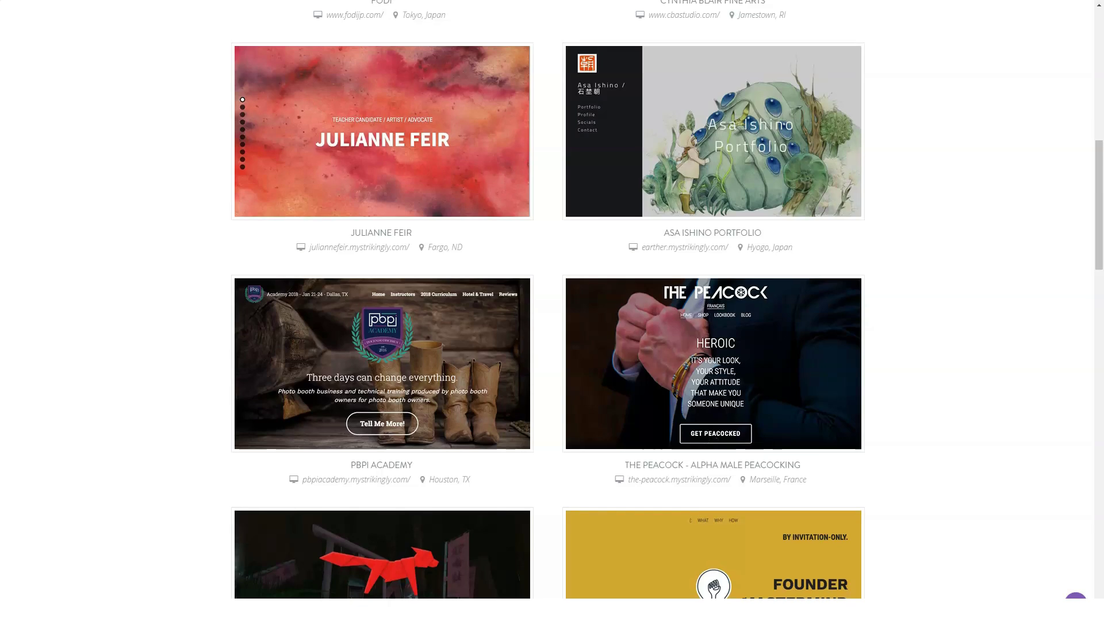
scroll(552, 310, "down", 1)
scroll(552, 310, "down", 1)
scroll(552, 310, "down", 1)
scroll(551, 311, "down", 1)
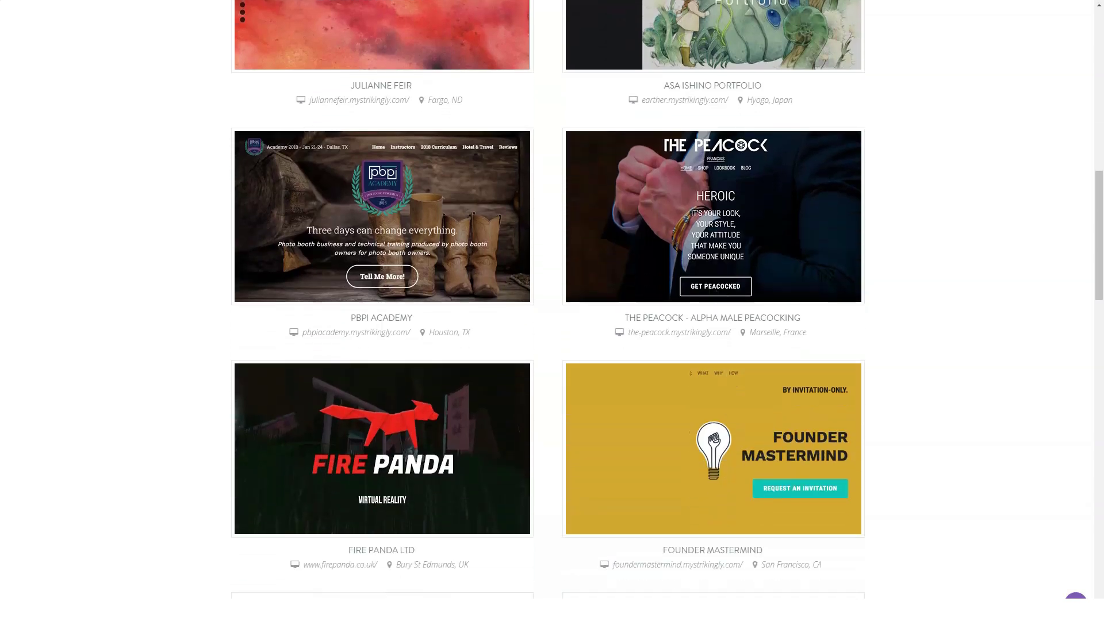
scroll(552, 310, "down", 1)
scroll(553, 311, "down", 1)
scroll(551, 311, "down", 1)
scroll(552, 310, "down", 1)
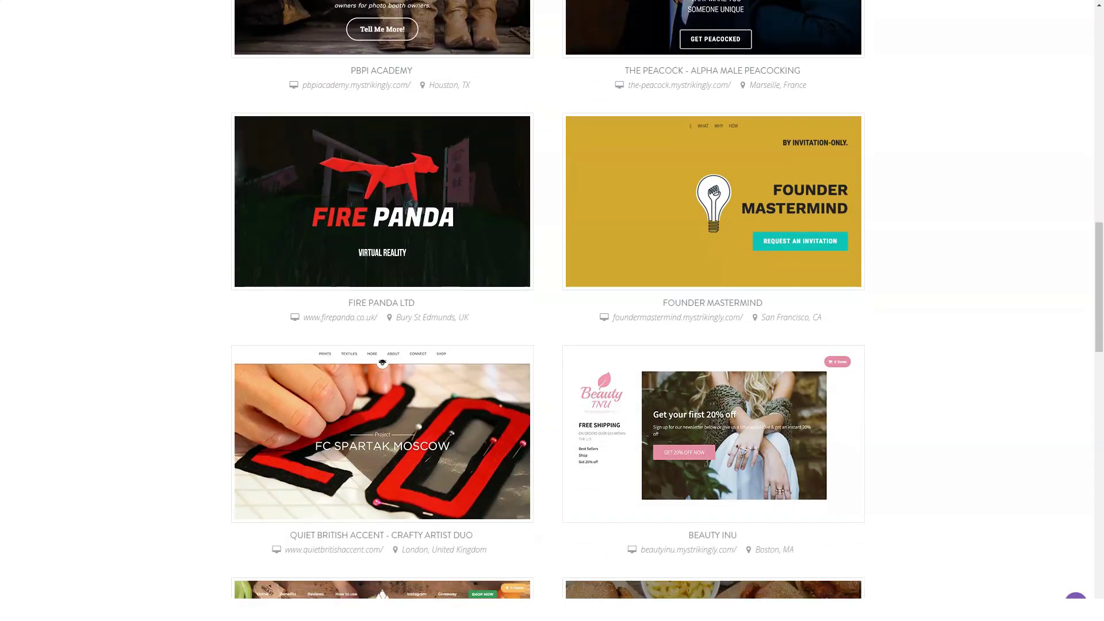
scroll(553, 310, "down", 1)
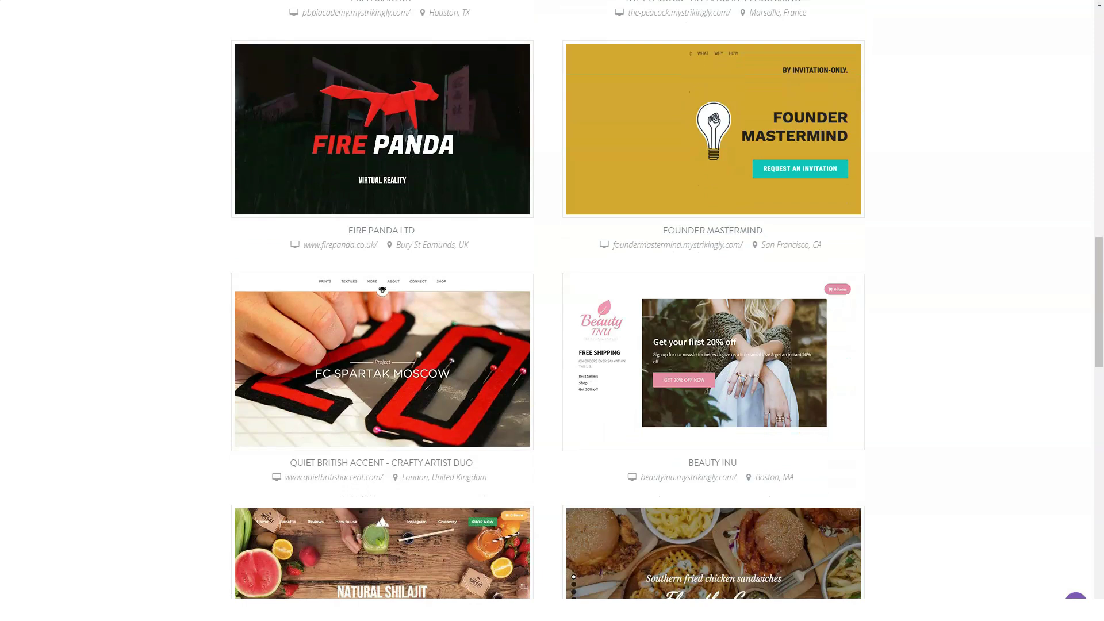
scroll(549, 299, "down", 2)
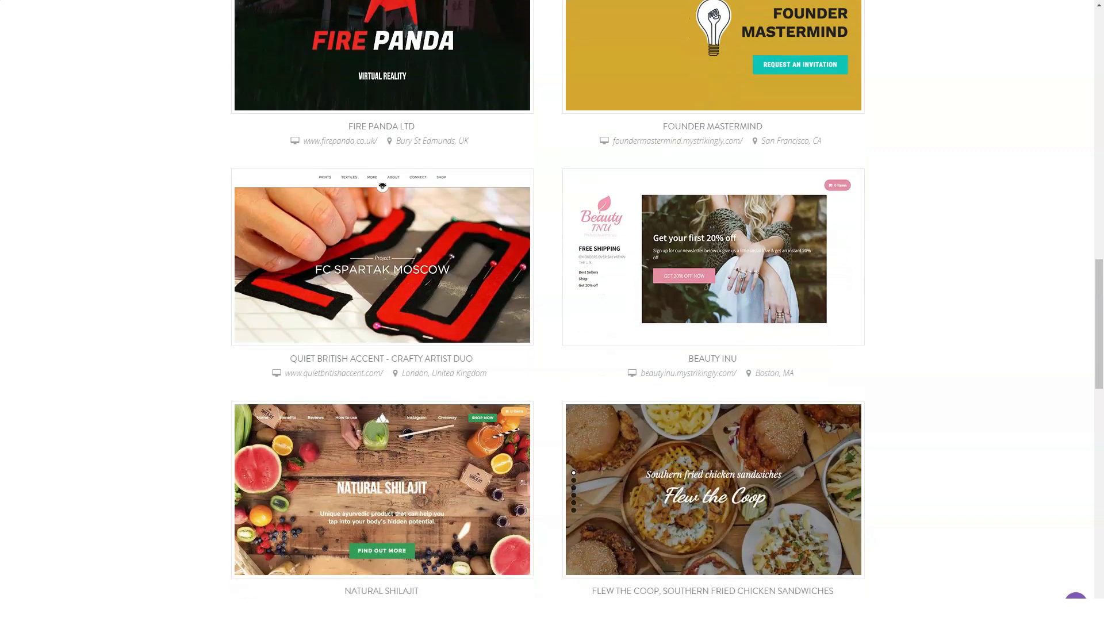
scroll(549, 300, "down", 2)
scroll(549, 299, "down", 2)
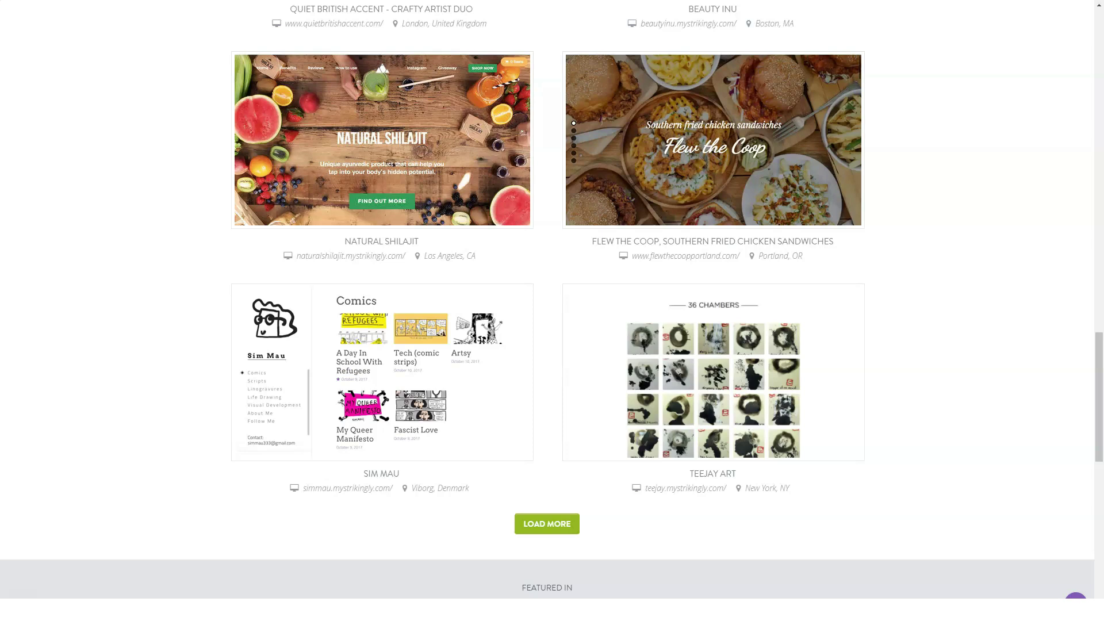
scroll(548, 299, "up", 4)
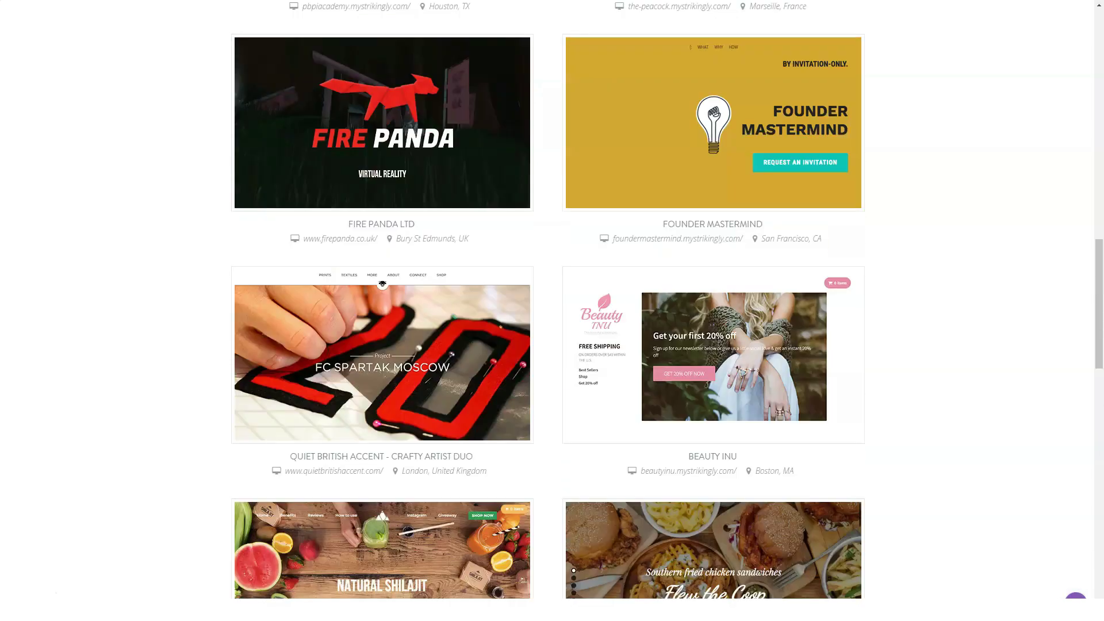
scroll(548, 300, "up", 8)
scroll(548, 300, "up", 3)
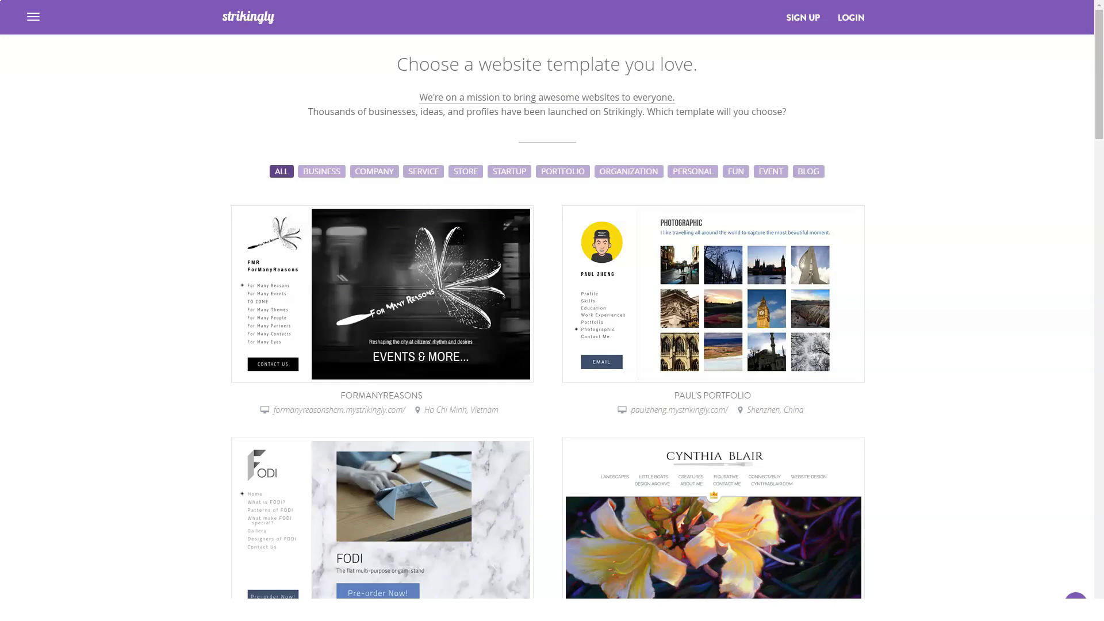
Step: Leave Strikingly via its navigation menu and move to the Pinegrow homepage
left_click(33, 17)
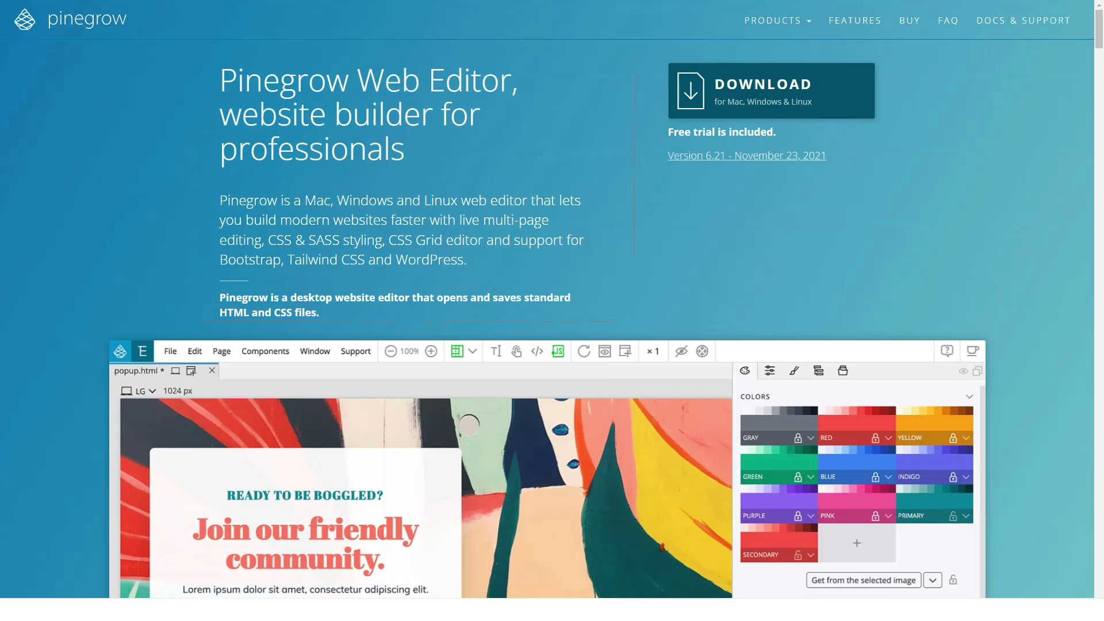
scroll(772, 489, "down", 4)
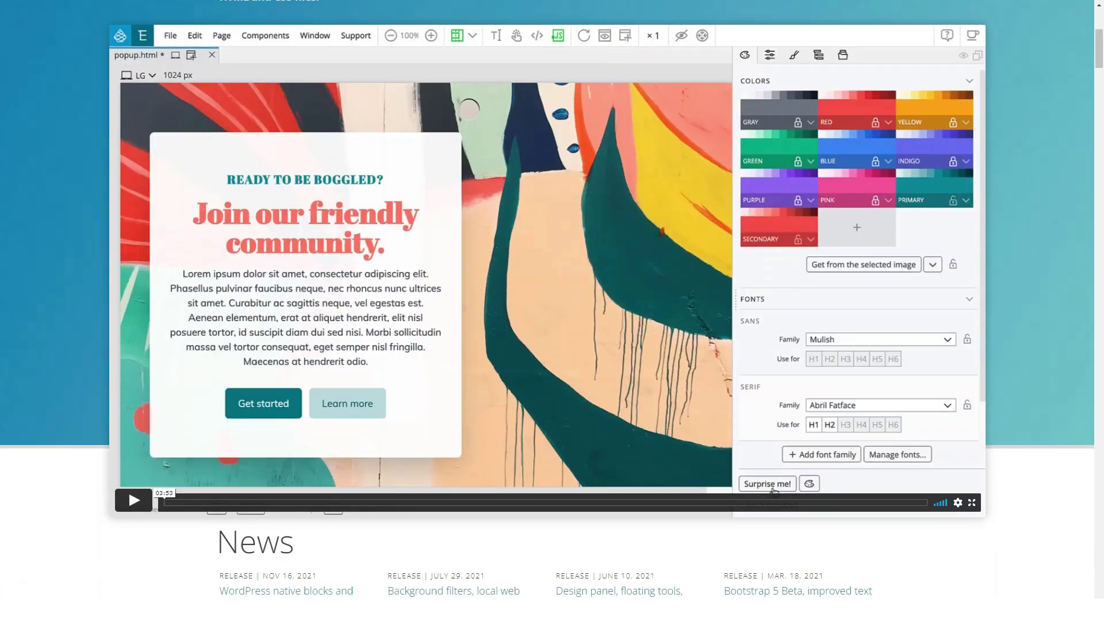
Step: Play the embedded Pinegrow editor demo video while moving down toward News
left_click(773, 490)
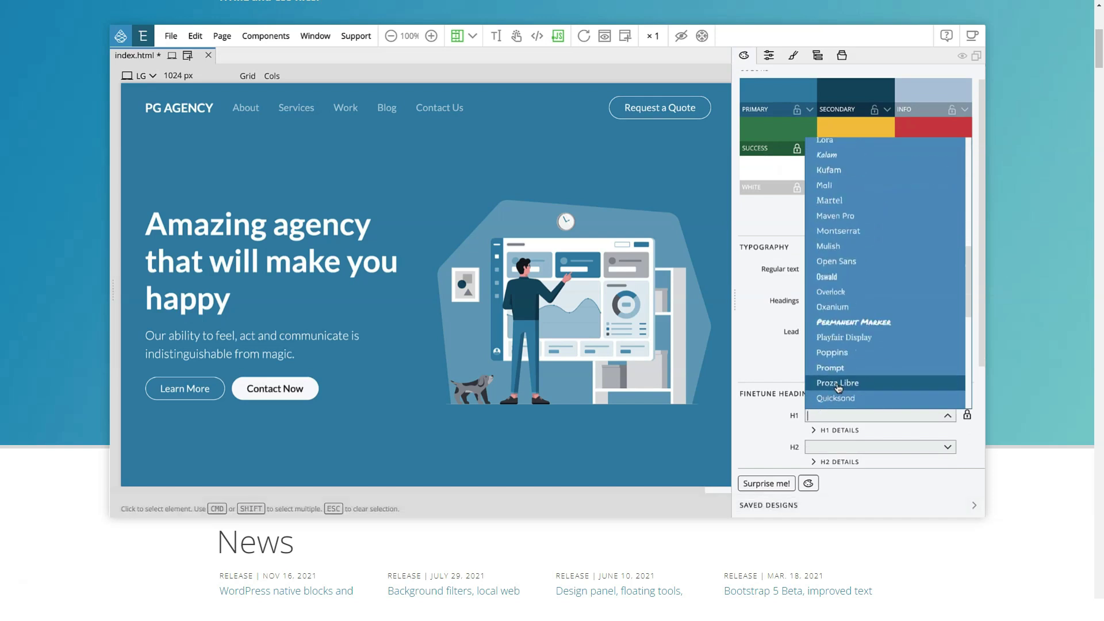
scroll(552, 311, "down", 1)
scroll(553, 310, "down", 3)
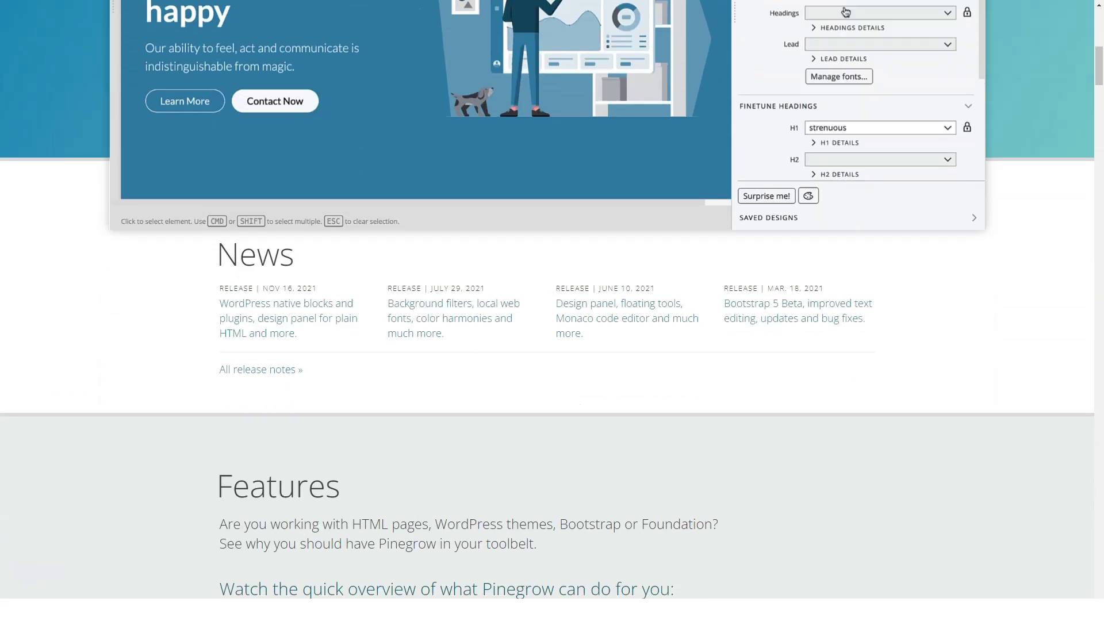
scroll(553, 311, "down", 1)
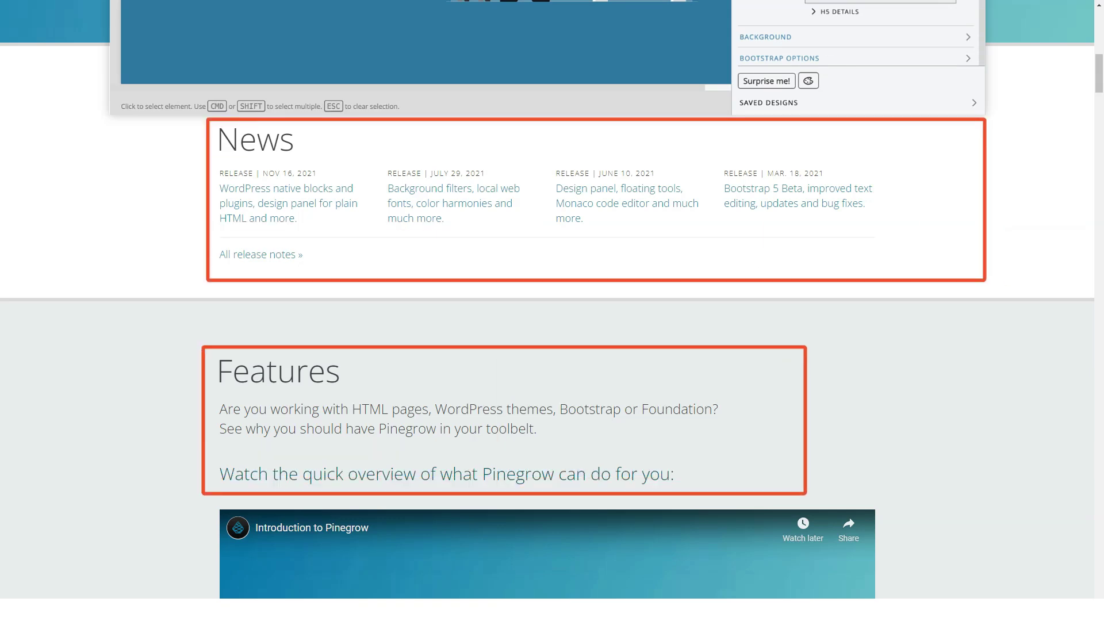
Step: Pause the demo video and continue through the Features sections
left_click(790, 107)
scroll(552, 311, "down", 1)
scroll(552, 311, "down", 2)
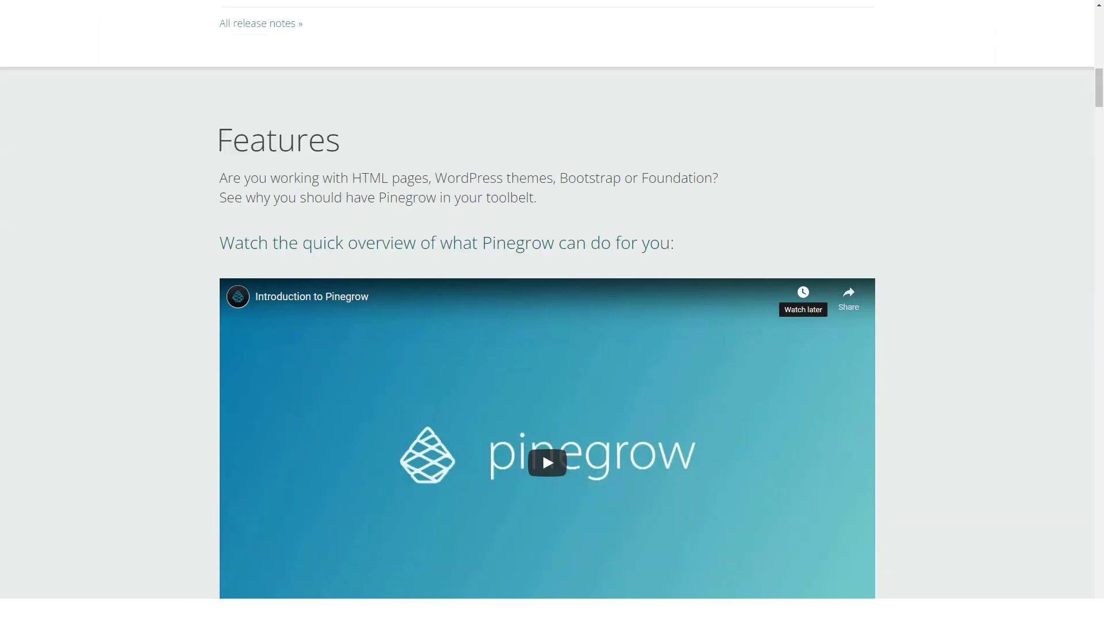
scroll(552, 311, "down", 3)
scroll(542, 224, "down", 4)
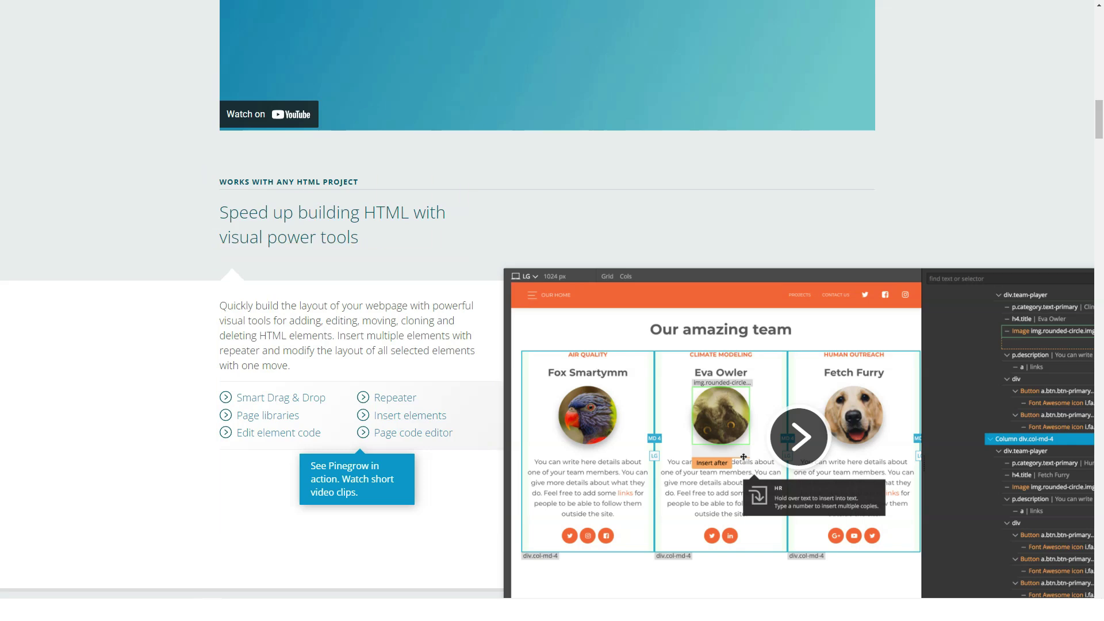
scroll(552, 311, "down", 3)
scroll(552, 310, "down", 4)
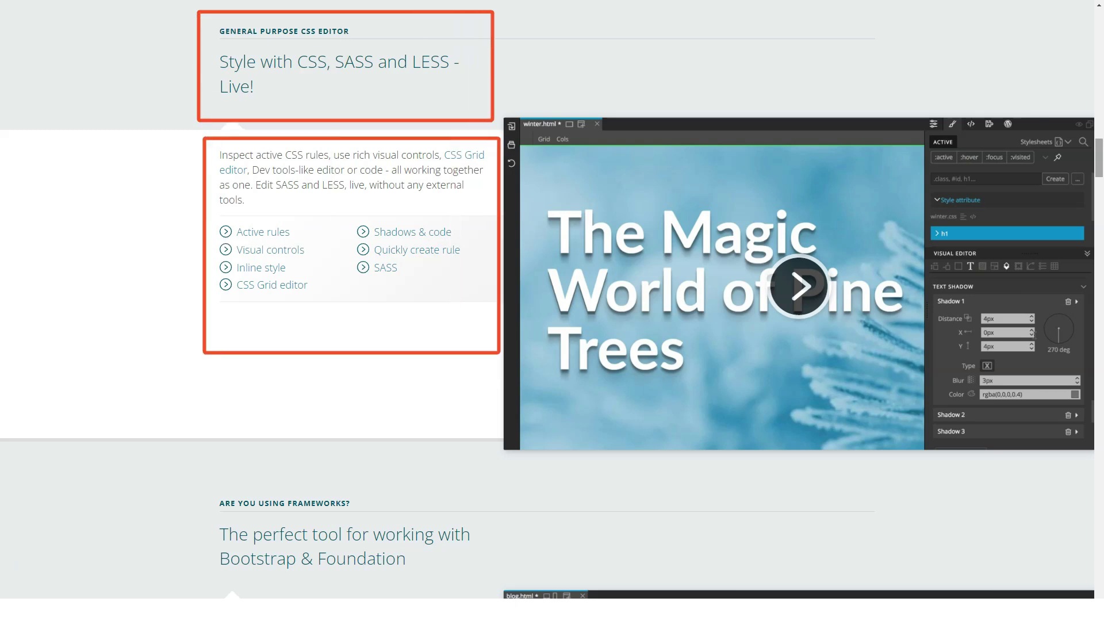
scroll(552, 311, "down", 4)
scroll(552, 310, "down", 2)
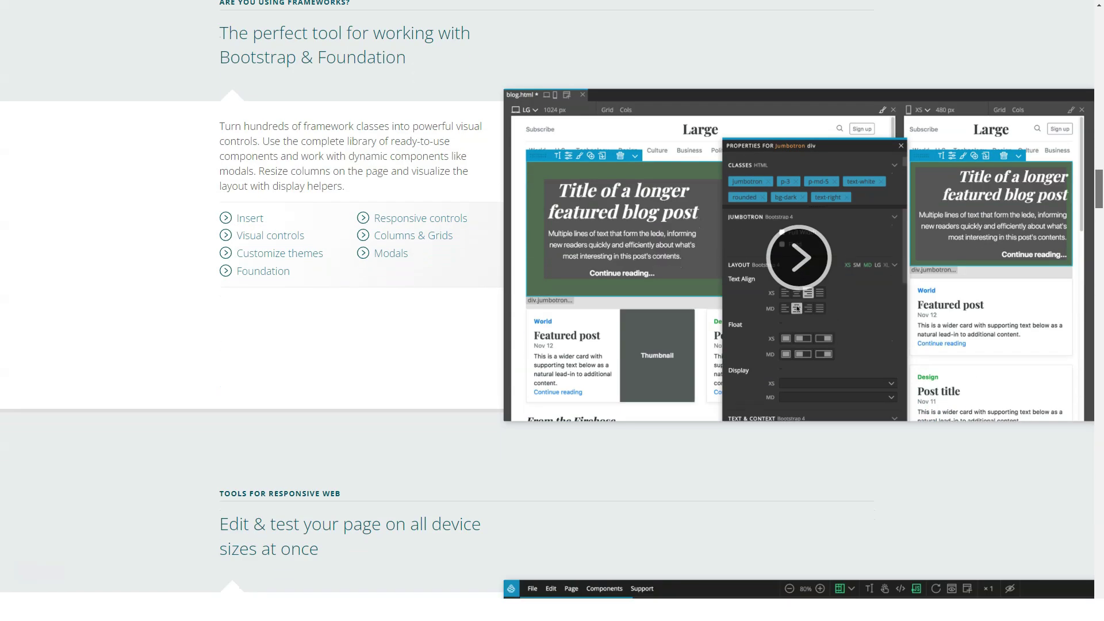
scroll(552, 311, "down", 1)
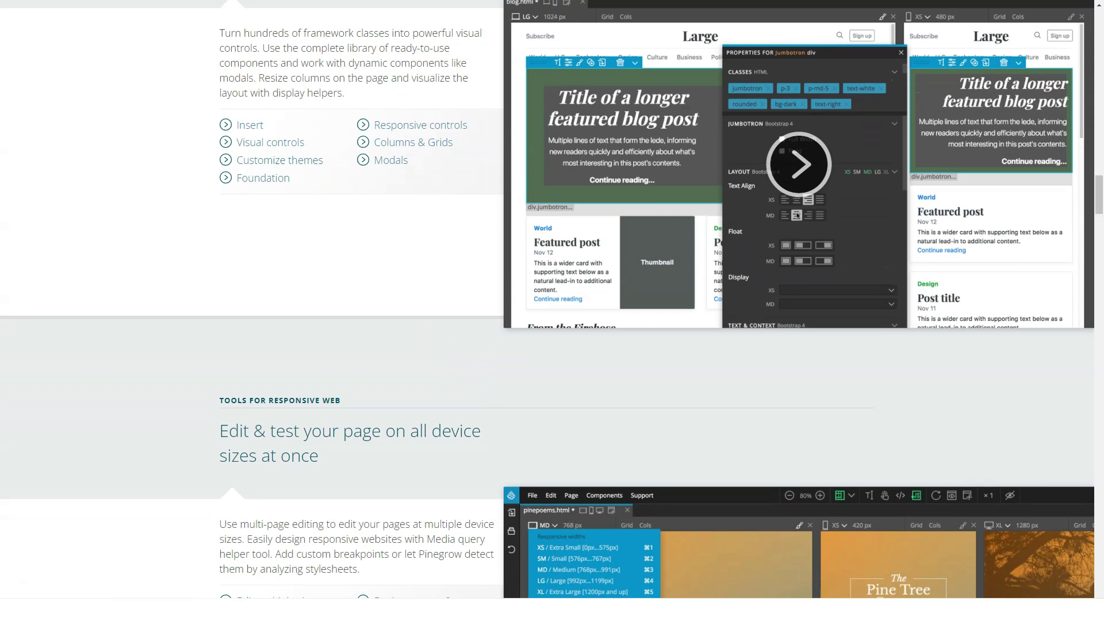
scroll(552, 310, "down", 2)
scroll(552, 311, "down", 3)
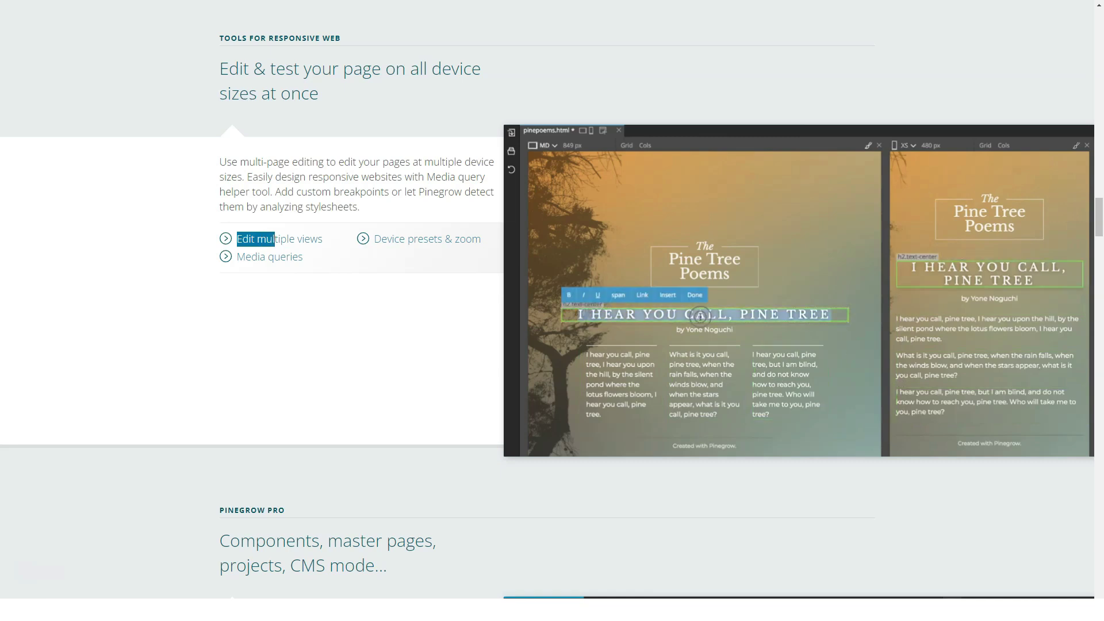
scroll(551, 310, "down", 5)
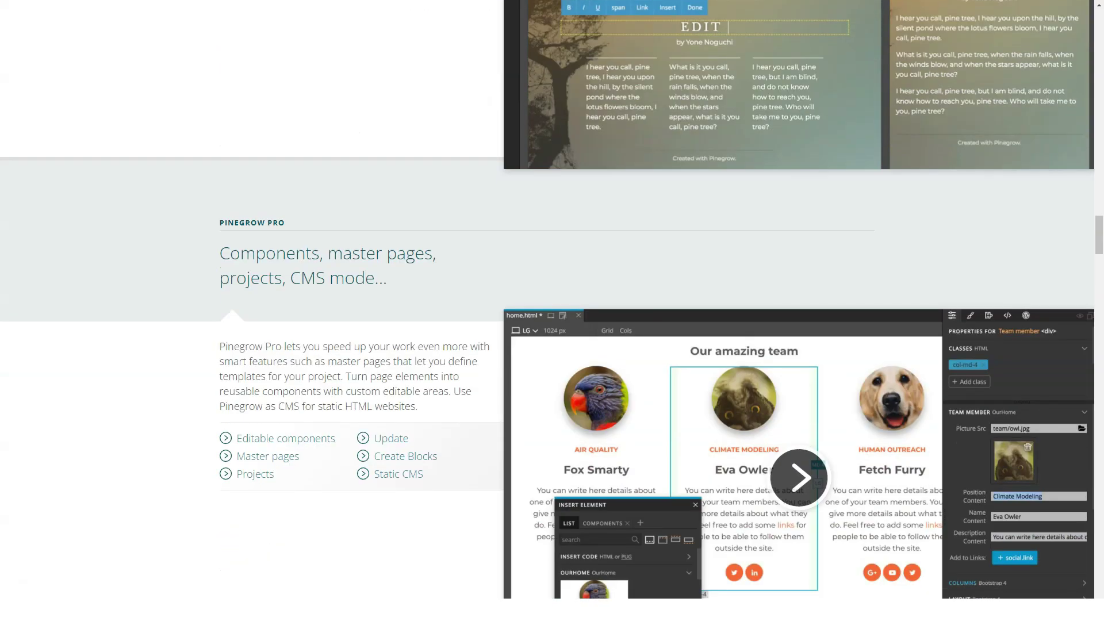
scroll(552, 311, "down", 2)
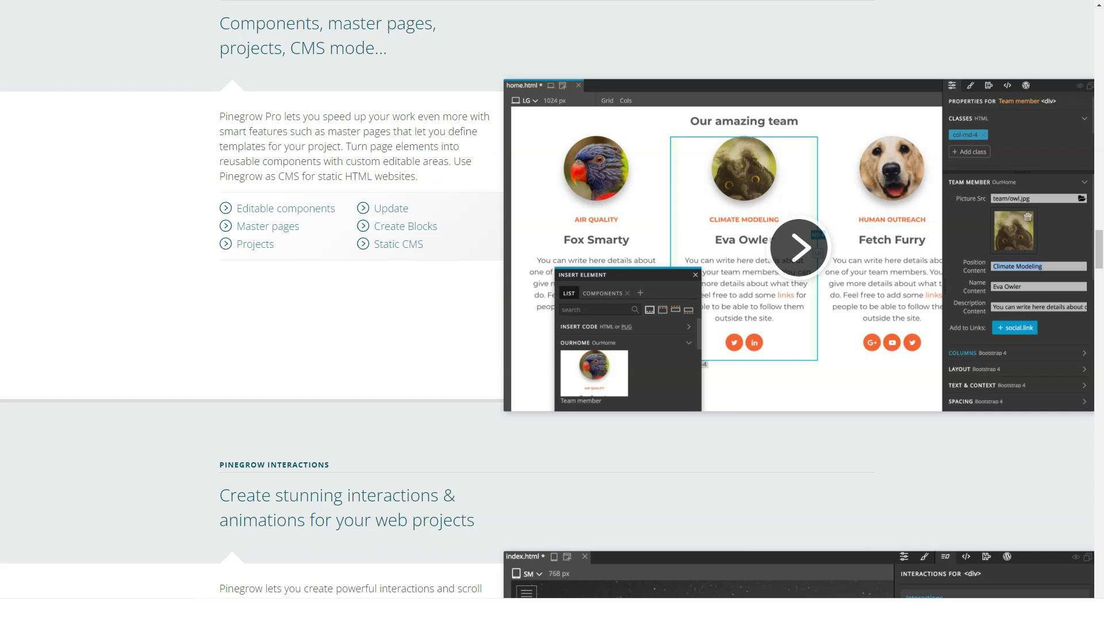
scroll(552, 311, "down", 5)
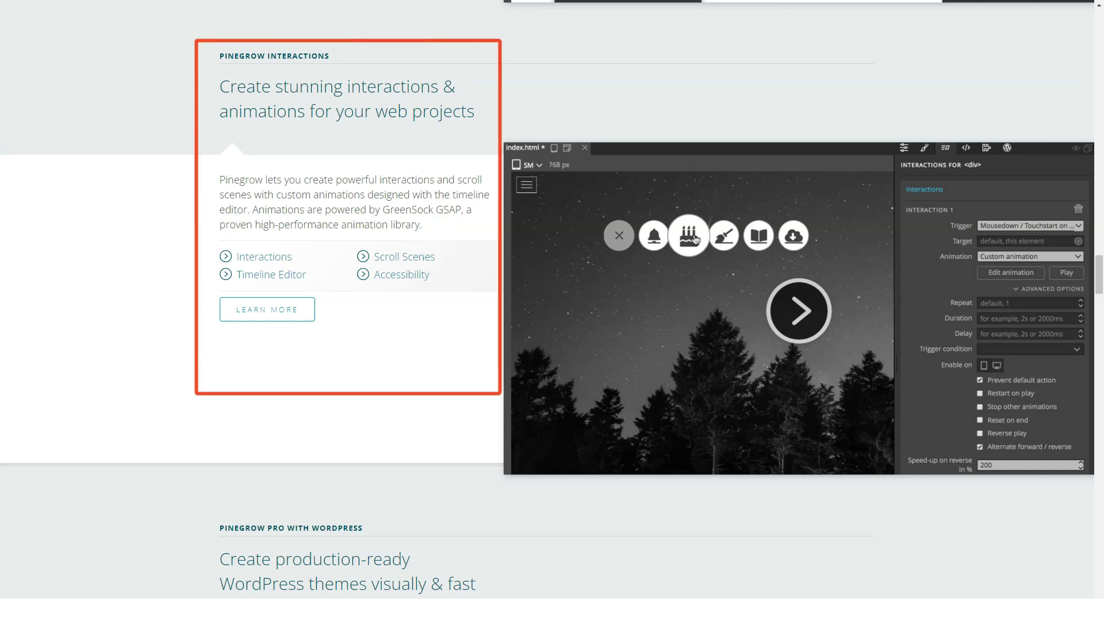
scroll(553, 310, "down", 6)
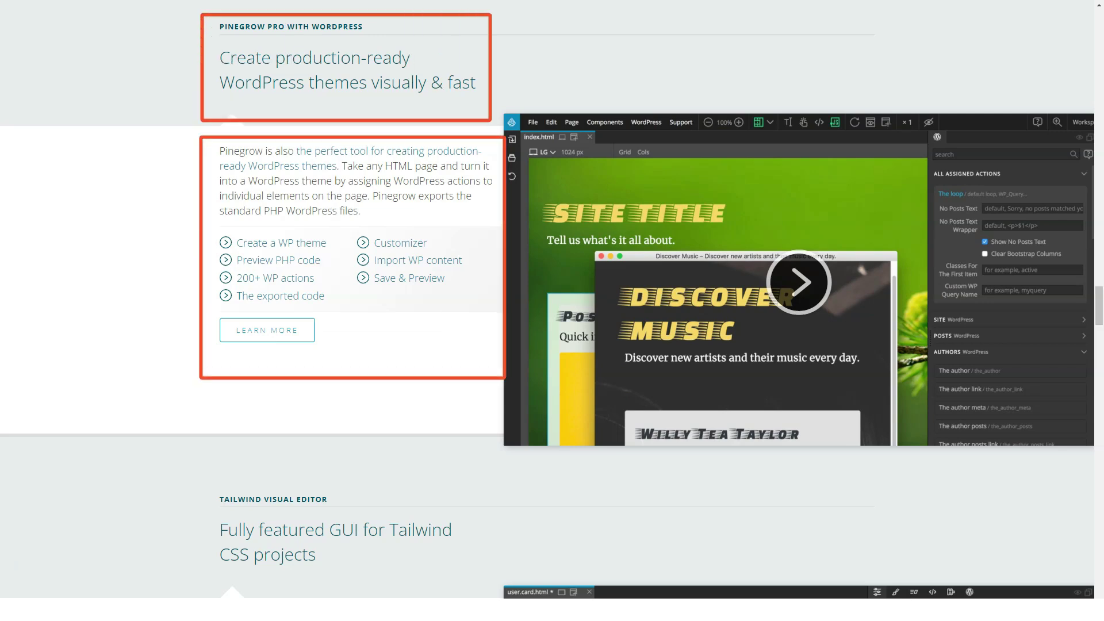
scroll(552, 310, "down", 3)
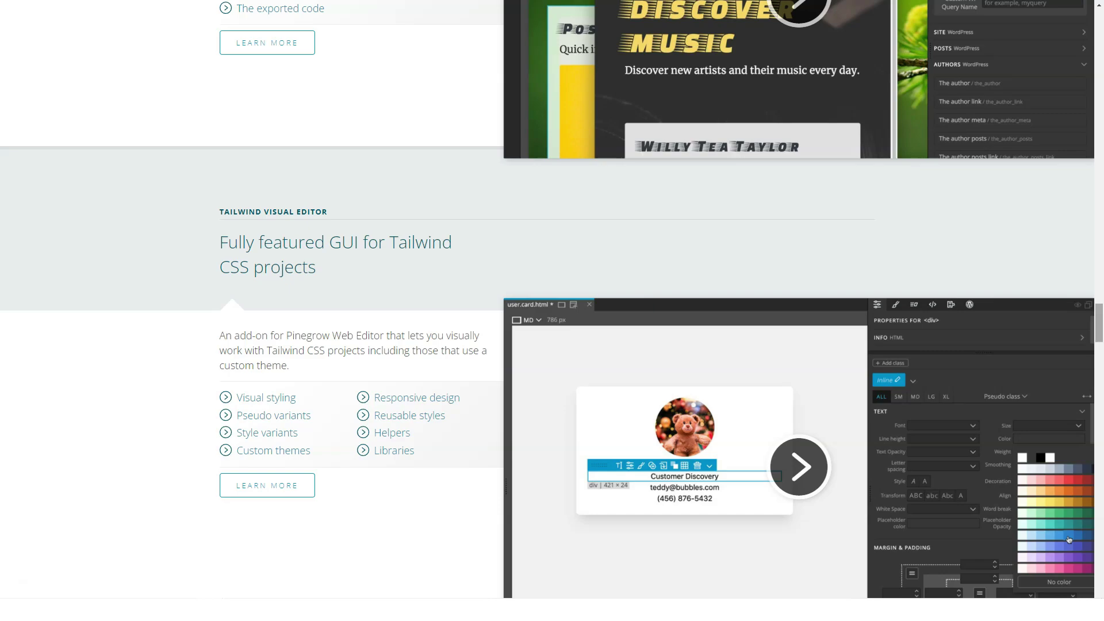
scroll(553, 311, "down", 6)
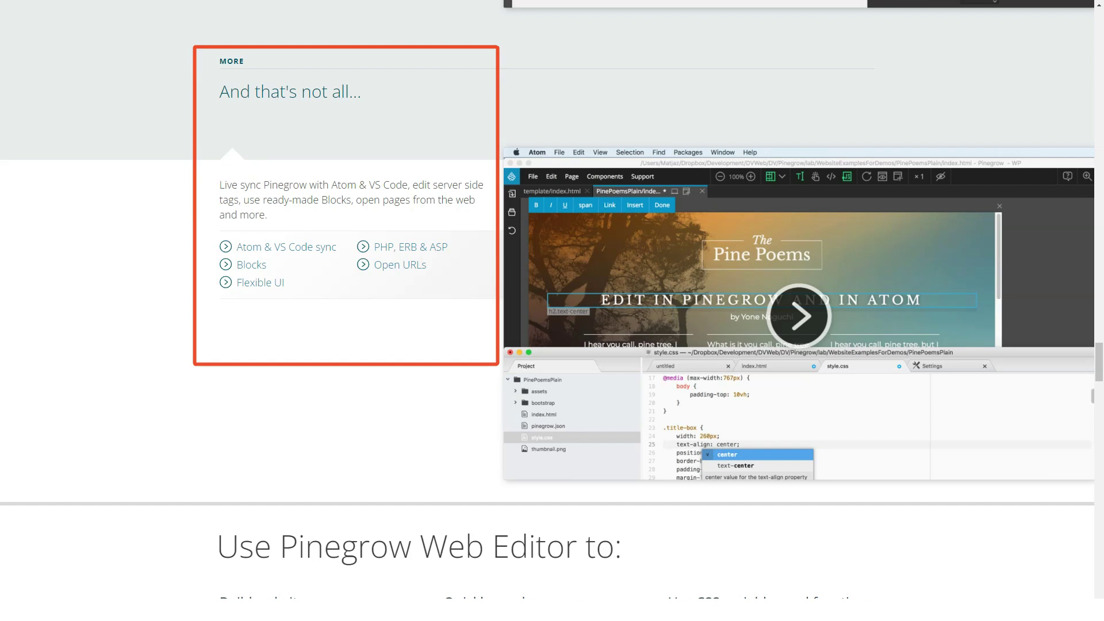
scroll(552, 311, "down", 5)
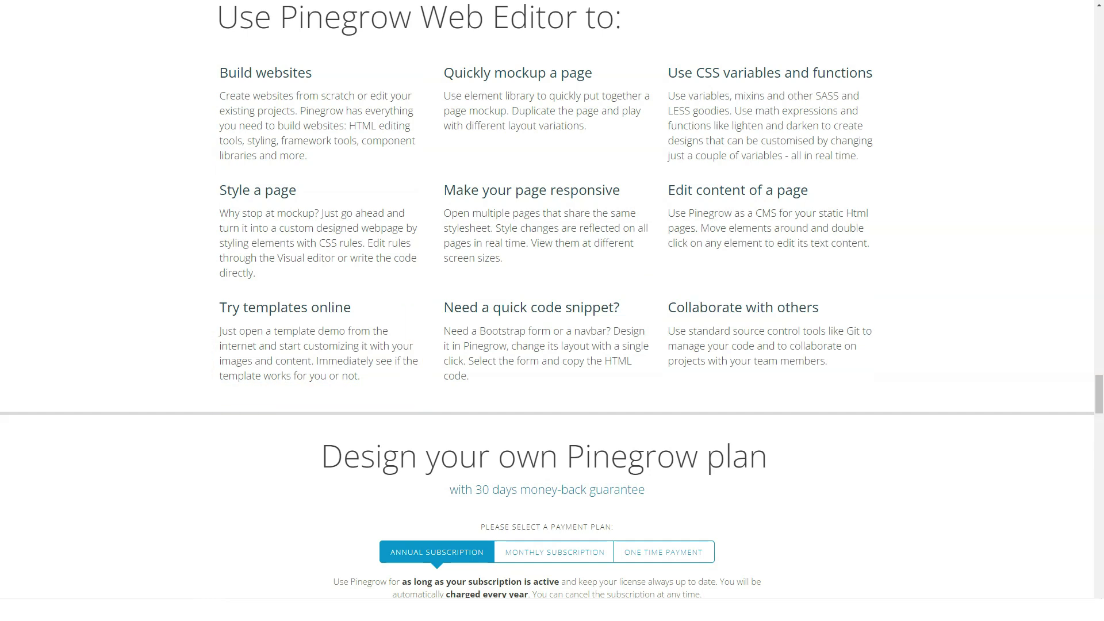
scroll(552, 311, "down", 3)
scroll(552, 310, "down", 2)
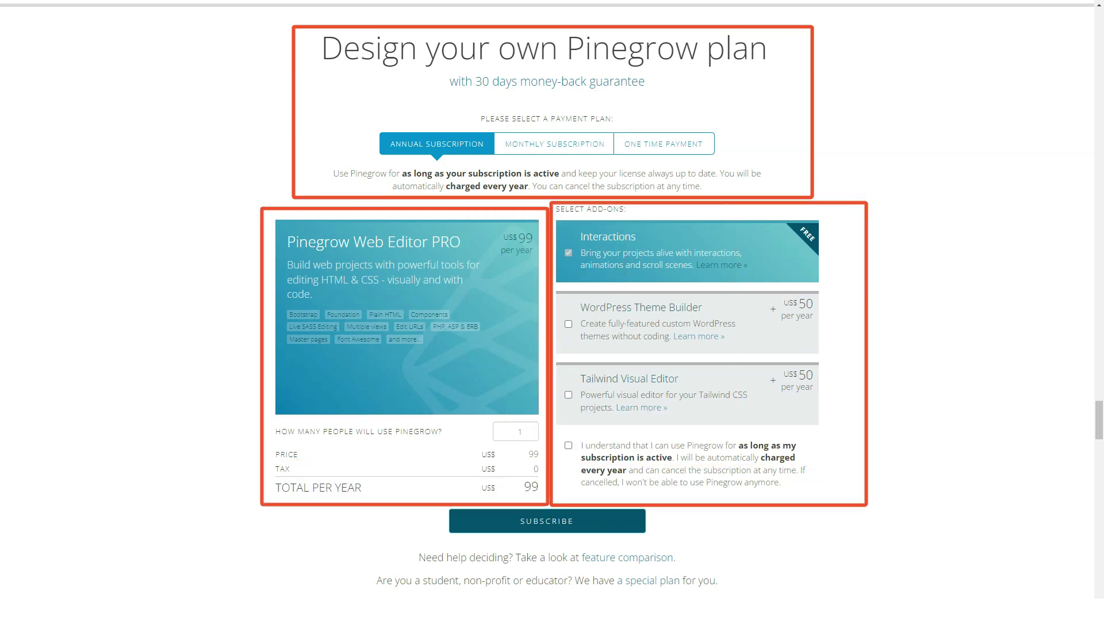
scroll(547, 299, "down", 3)
scroll(548, 299, "down", 3)
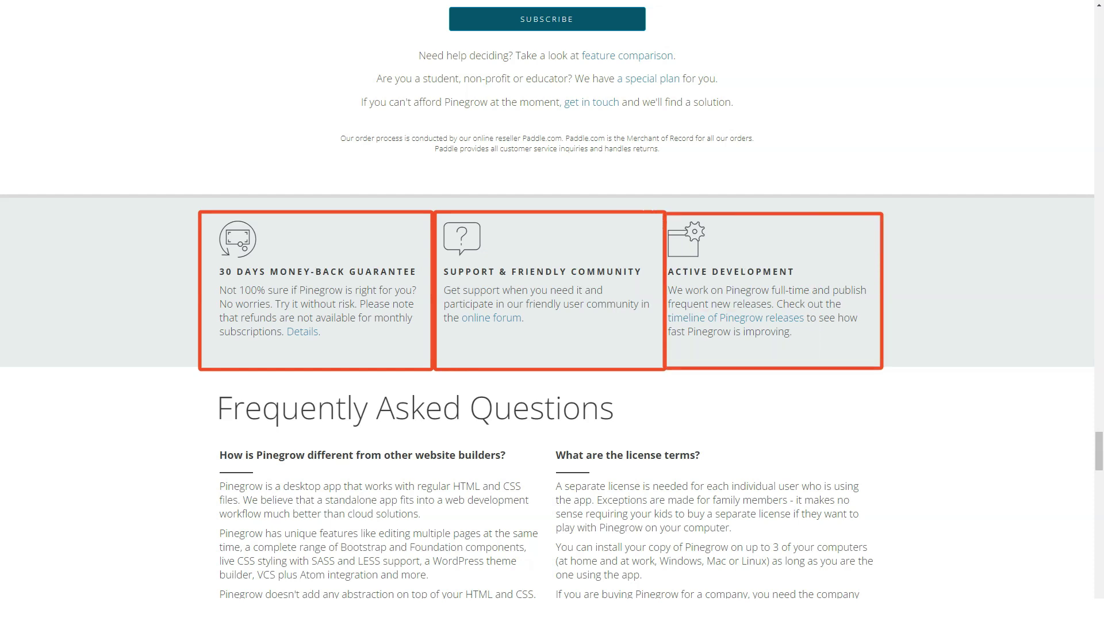
scroll(552, 310, "down", 1)
scroll(552, 310, "down", 3)
scroll(551, 311, "down", 1)
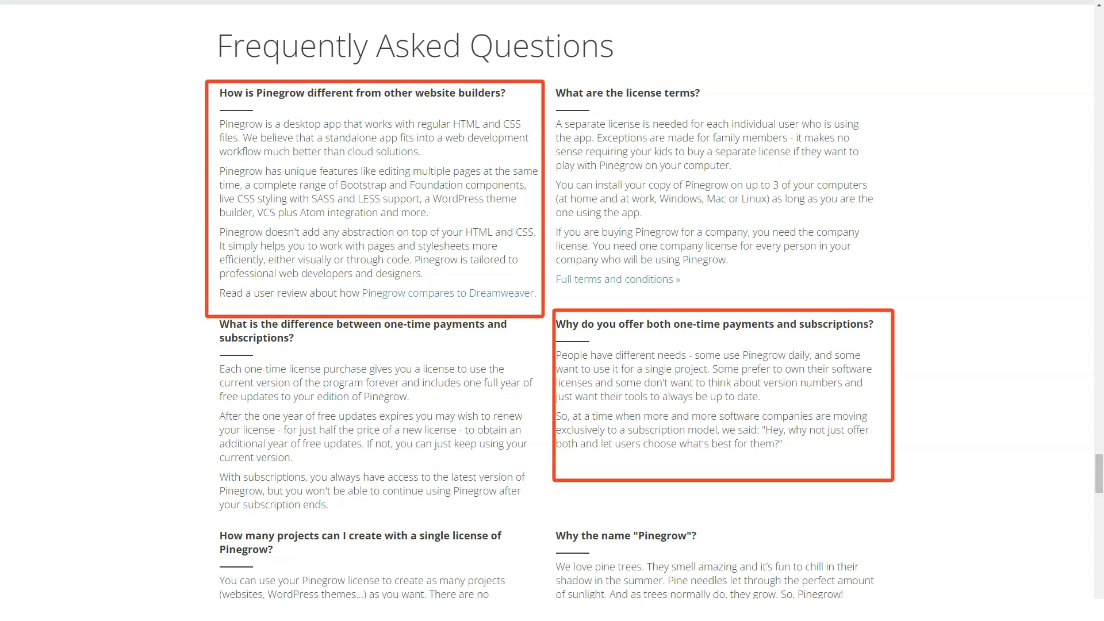
scroll(548, 299, "down", 5)
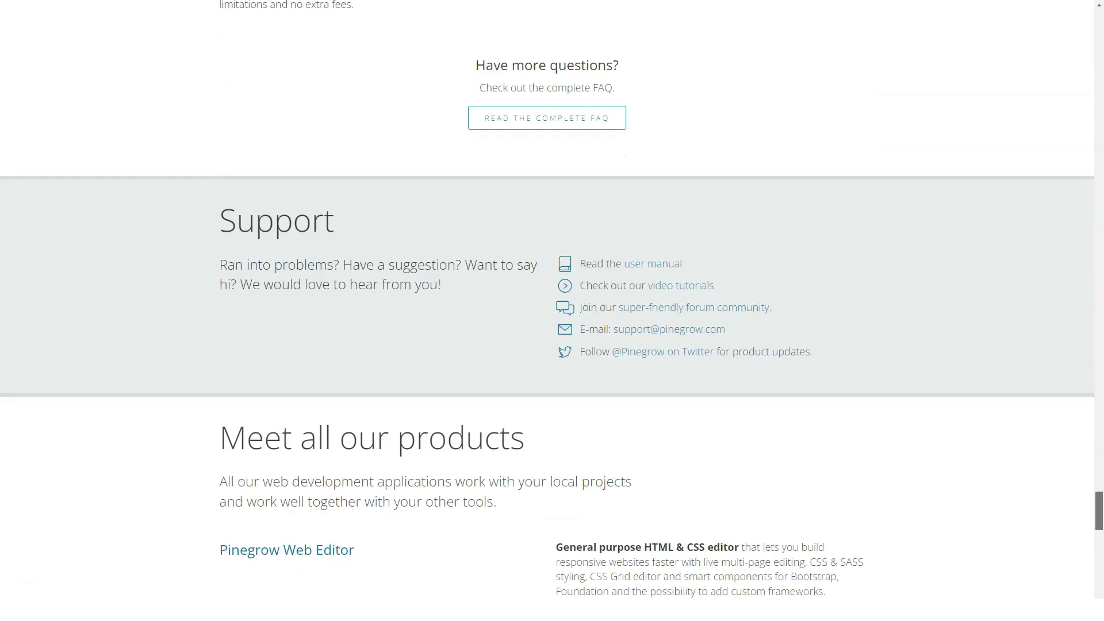
scroll(547, 298, "down", 4)
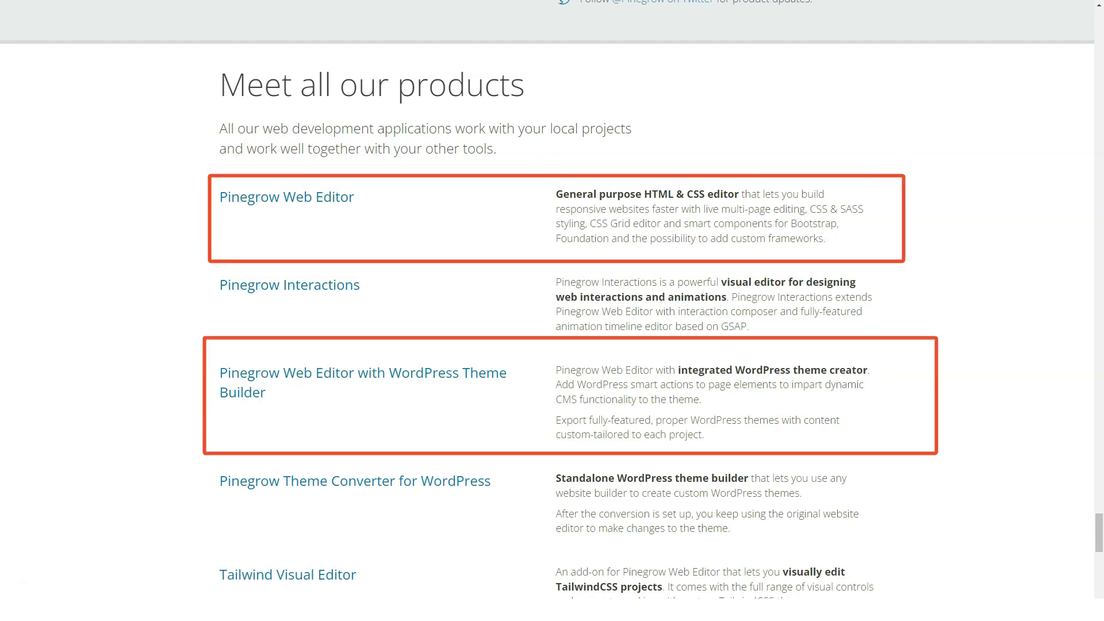
scroll(547, 299, "down", 4)
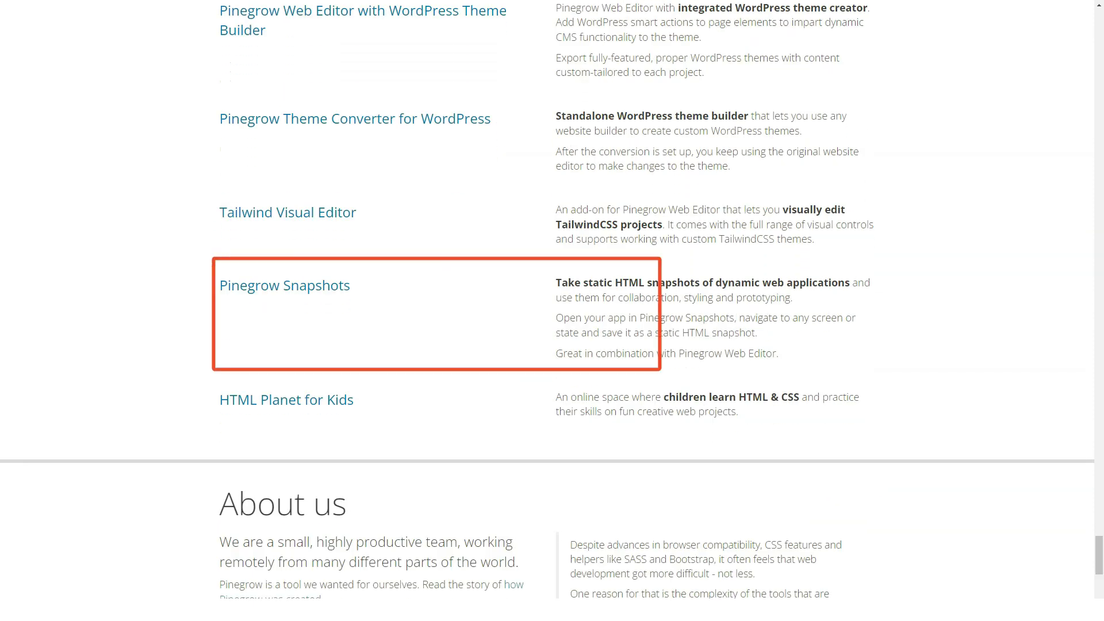
scroll(552, 310, "down", 3)
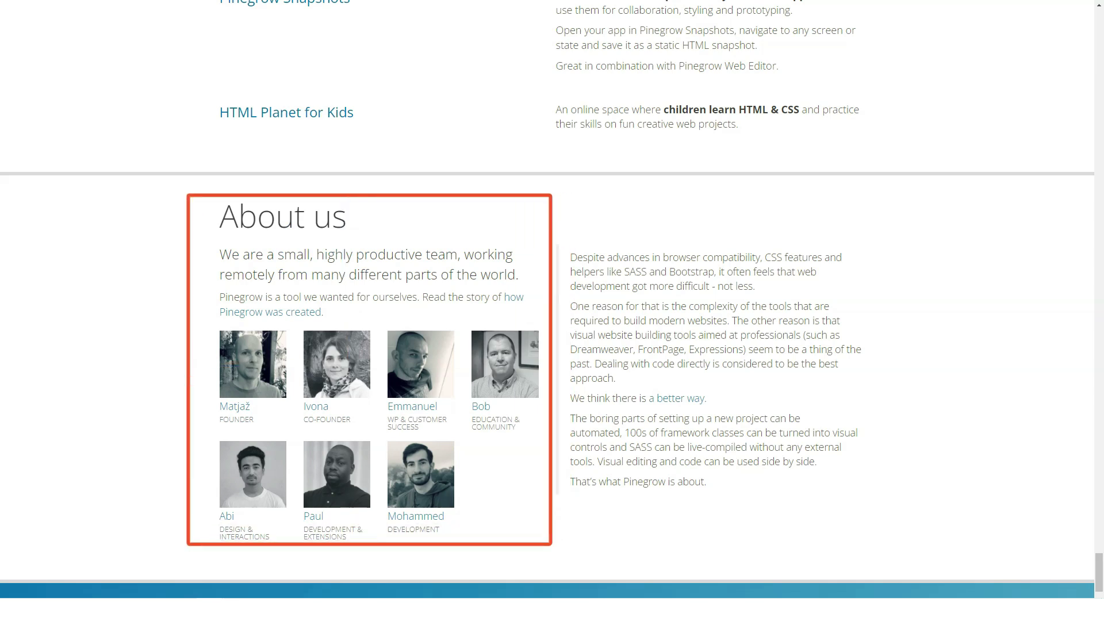
scroll(552, 311, "down", 4)
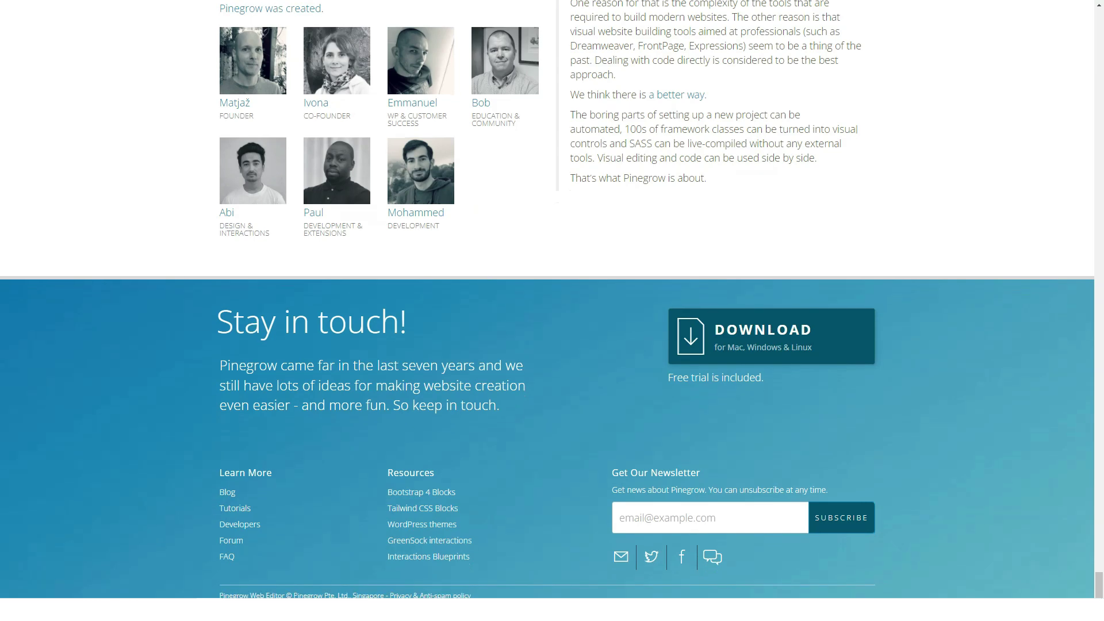
scroll(552, 311, "up", 1)
scroll(552, 311, "up", 6)
scroll(552, 311, "up", 3)
scroll(551, 310, "up", 1)
Step: From the Pinegrow product page footer, reach the Bootstrap 4 Blocks documentation page
left_click(287, 279)
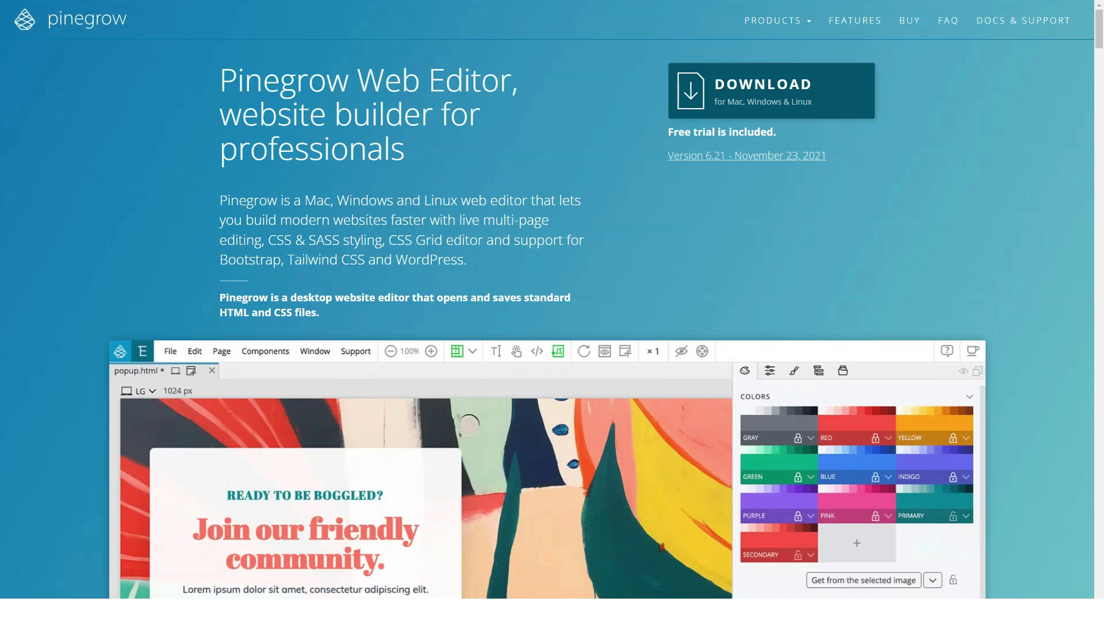
scroll(773, 232, "down", 3)
scroll(773, 232, "down", 3)
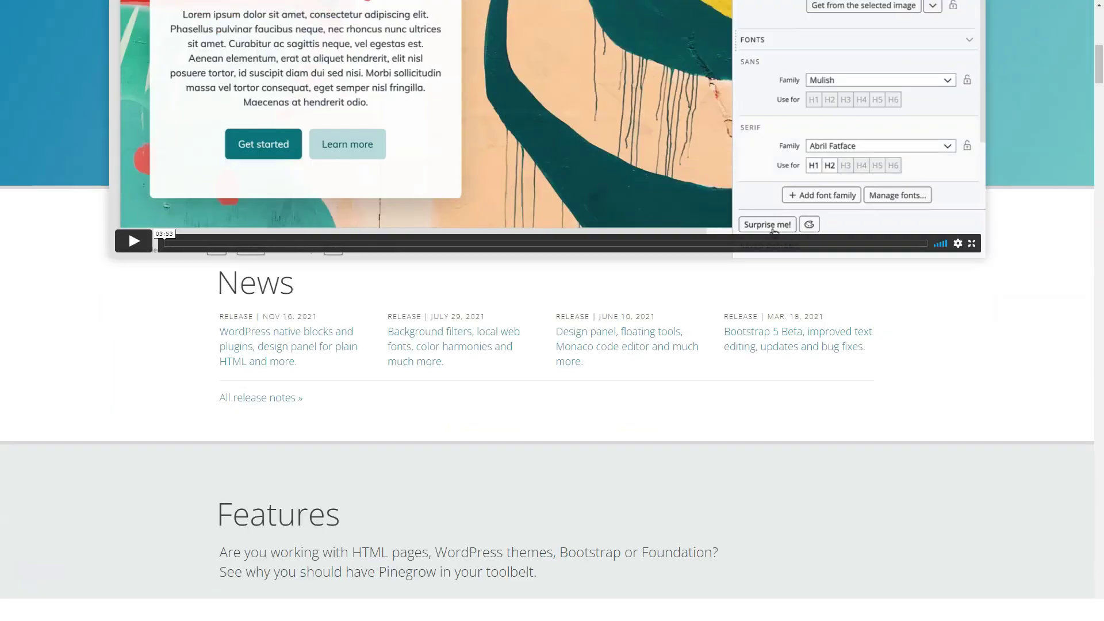
scroll(552, 310, "down", 3)
scroll(552, 310, "down", 3)
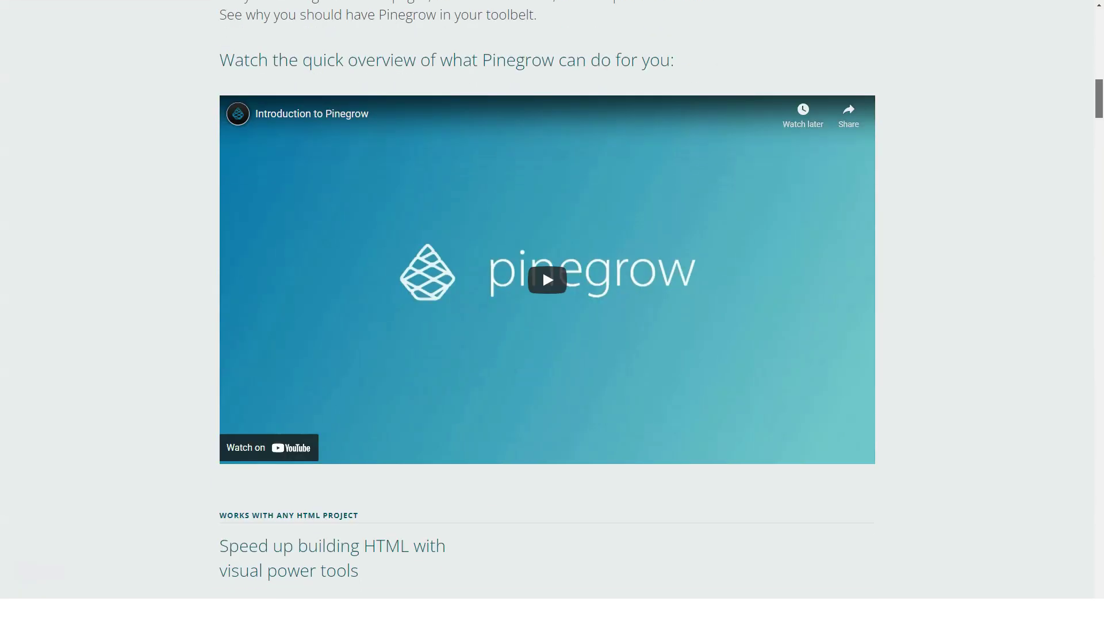
scroll(552, 311, "up", 9)
right_click(884, 53)
left_click(913, 91)
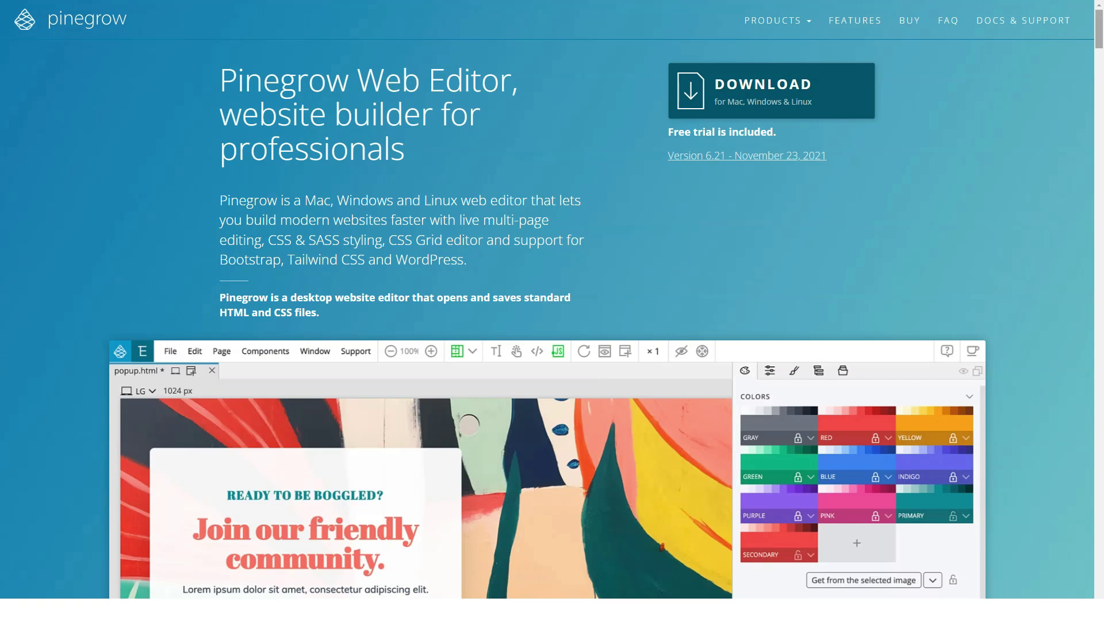
key("End")
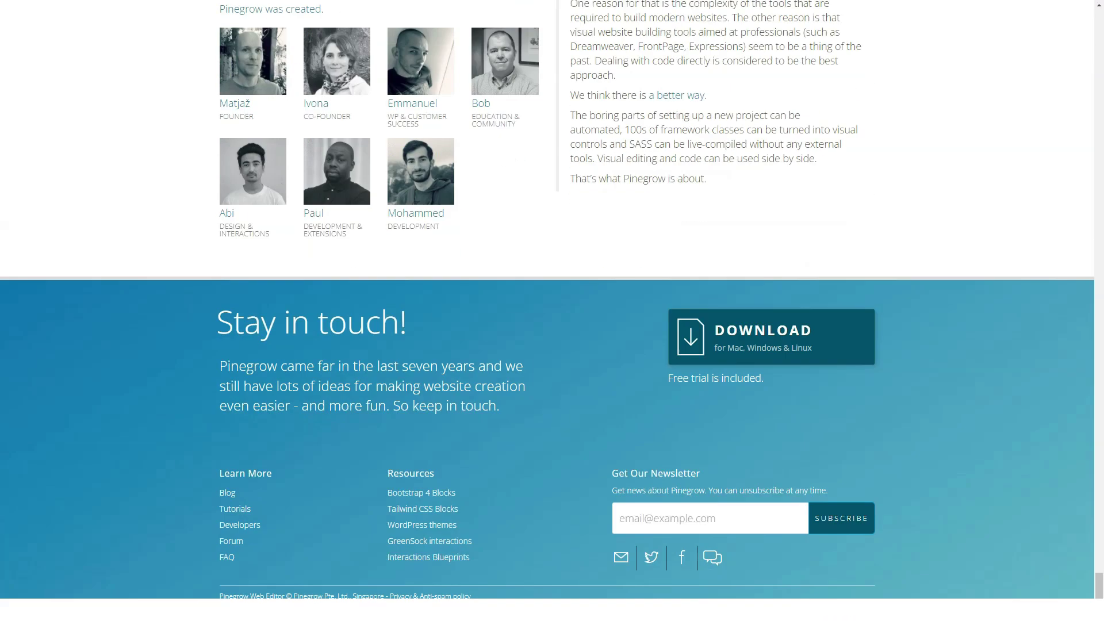
left_click(422, 492)
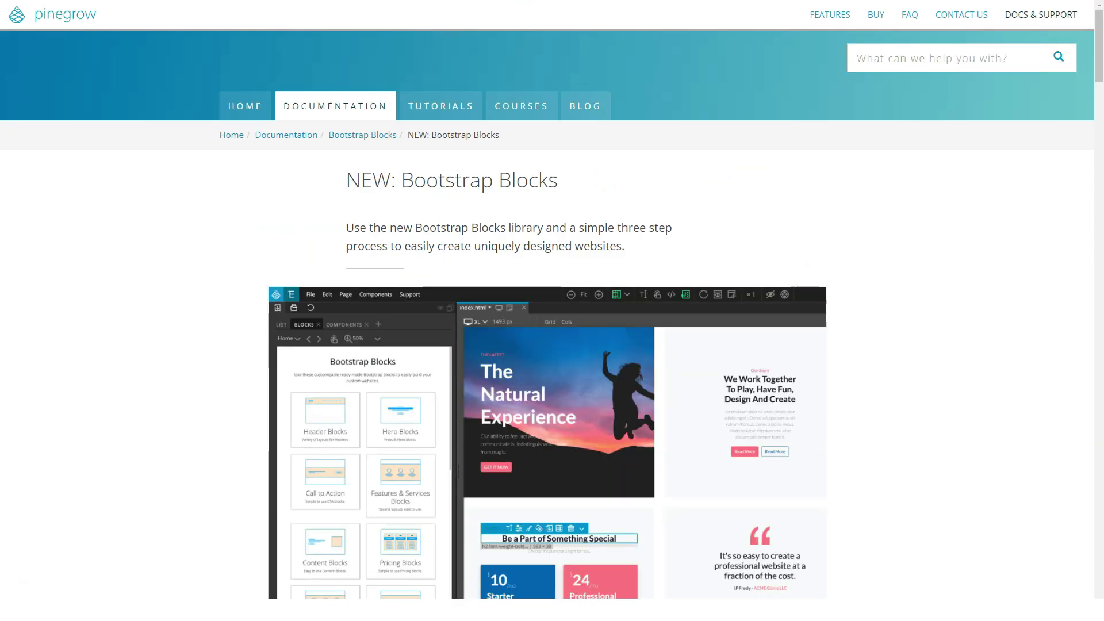
scroll(553, 310, "down", 8)
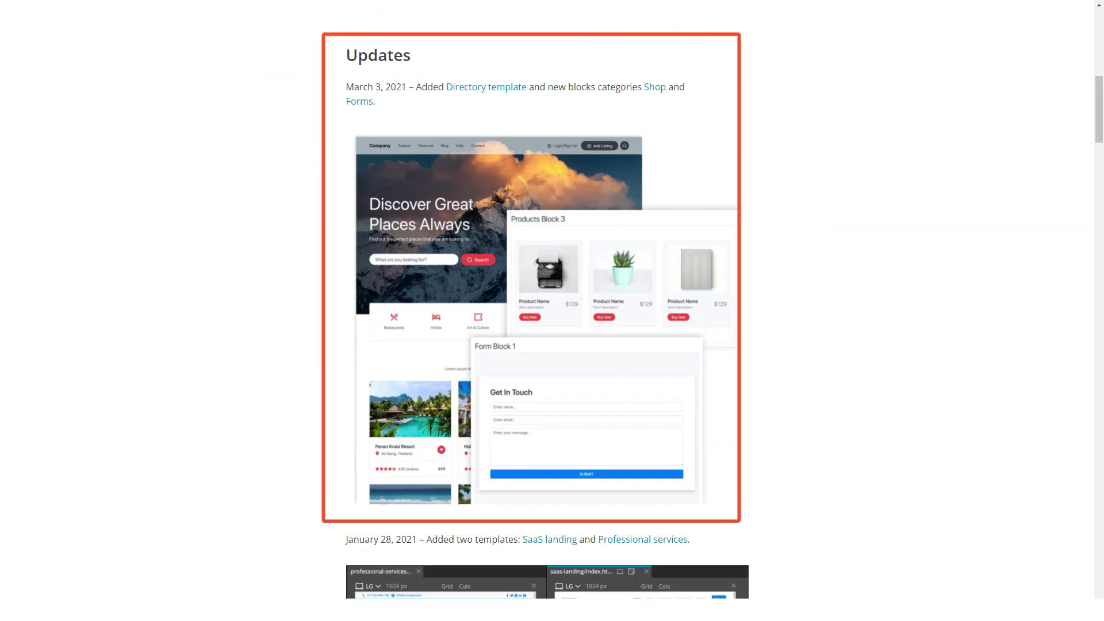
scroll(553, 311, "down", 2)
scroll(552, 311, "down", 5)
scroll(552, 310, "down", 3)
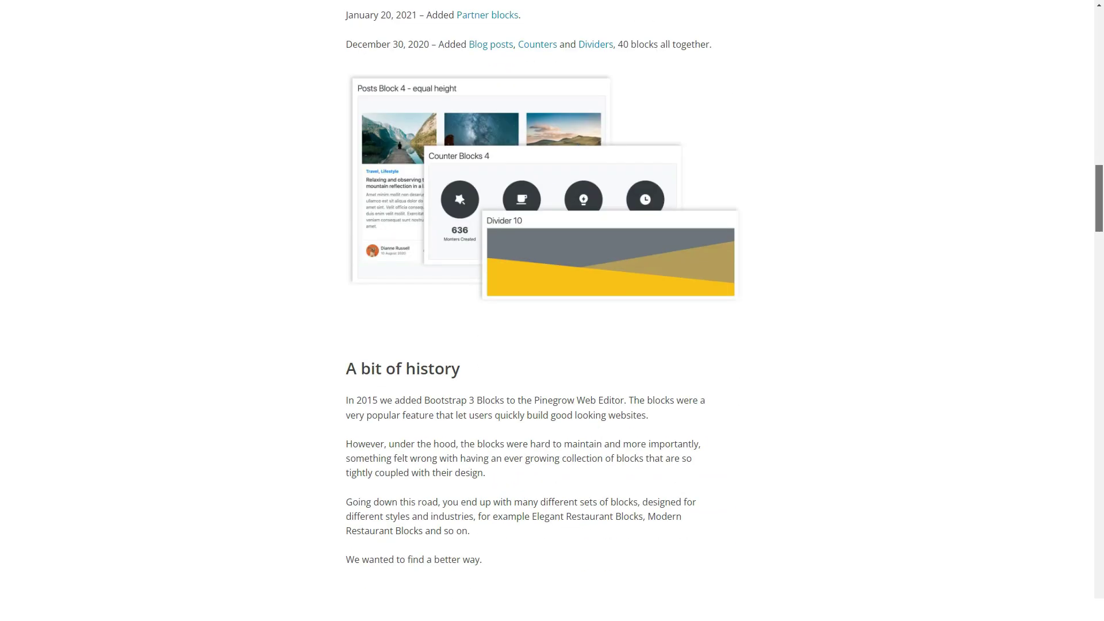
scroll(552, 311, "down", 4)
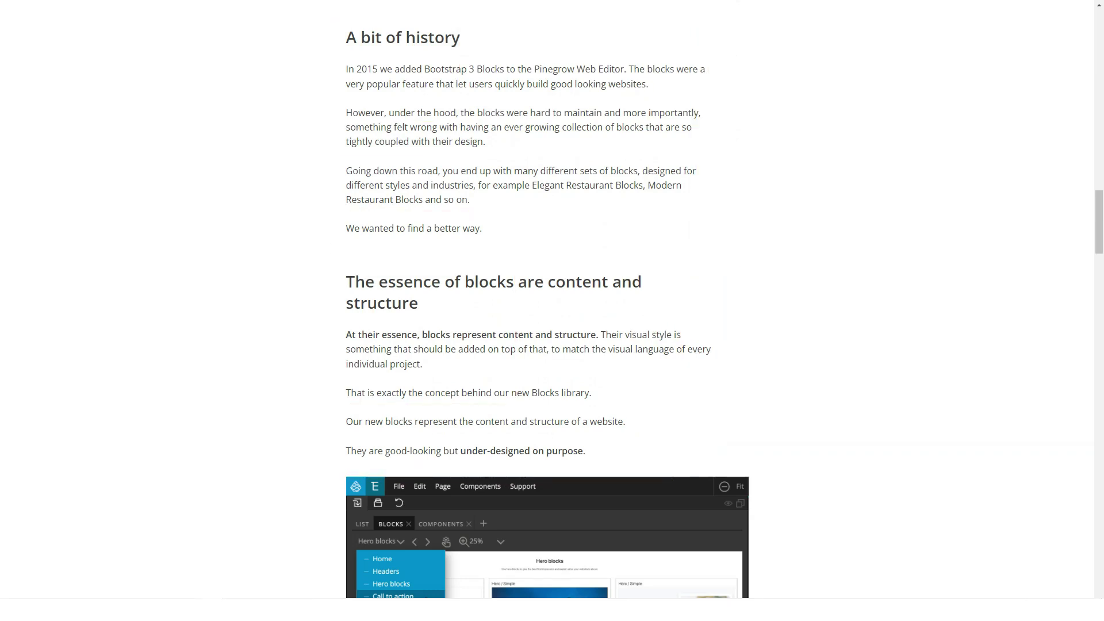
scroll(552, 311, "down", 6)
scroll(553, 310, "down", 3)
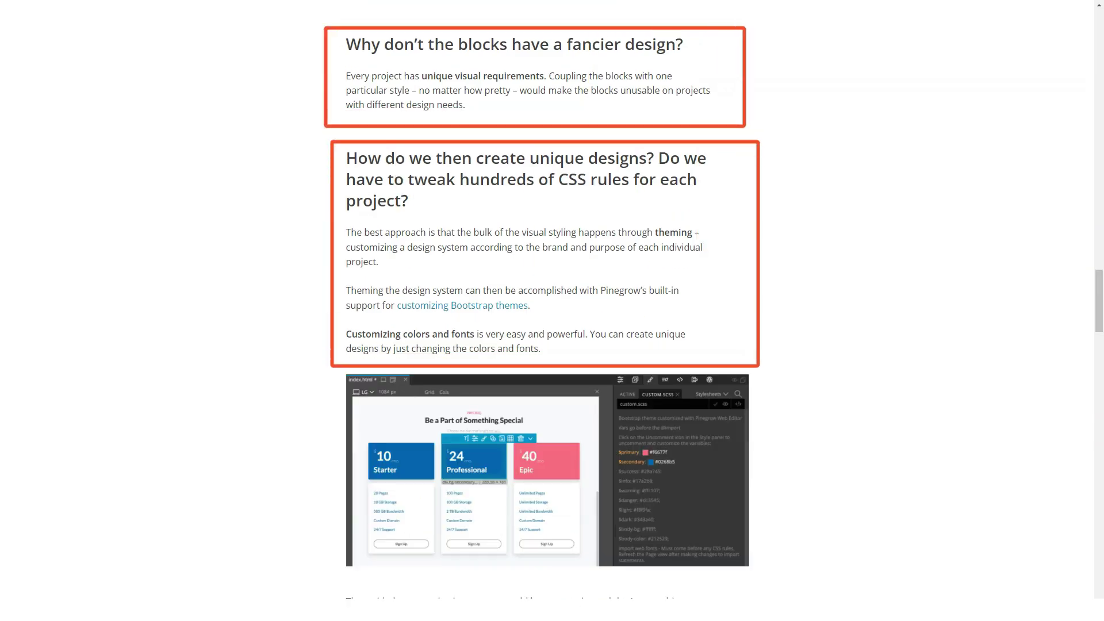
scroll(552, 310, "down", 5)
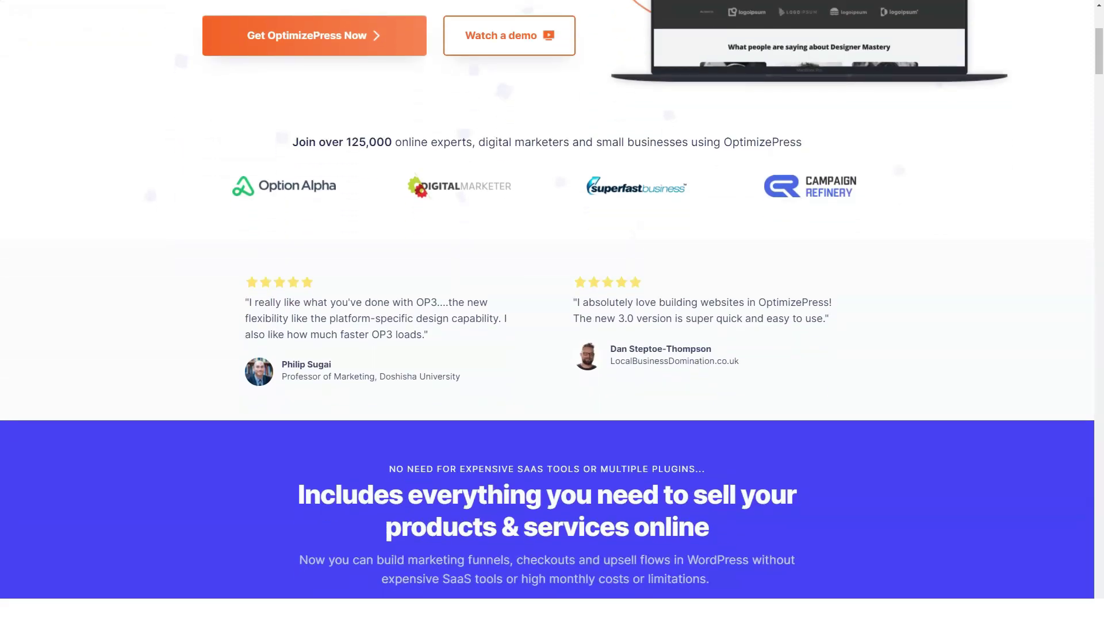
scroll(552, 310, "down", 3)
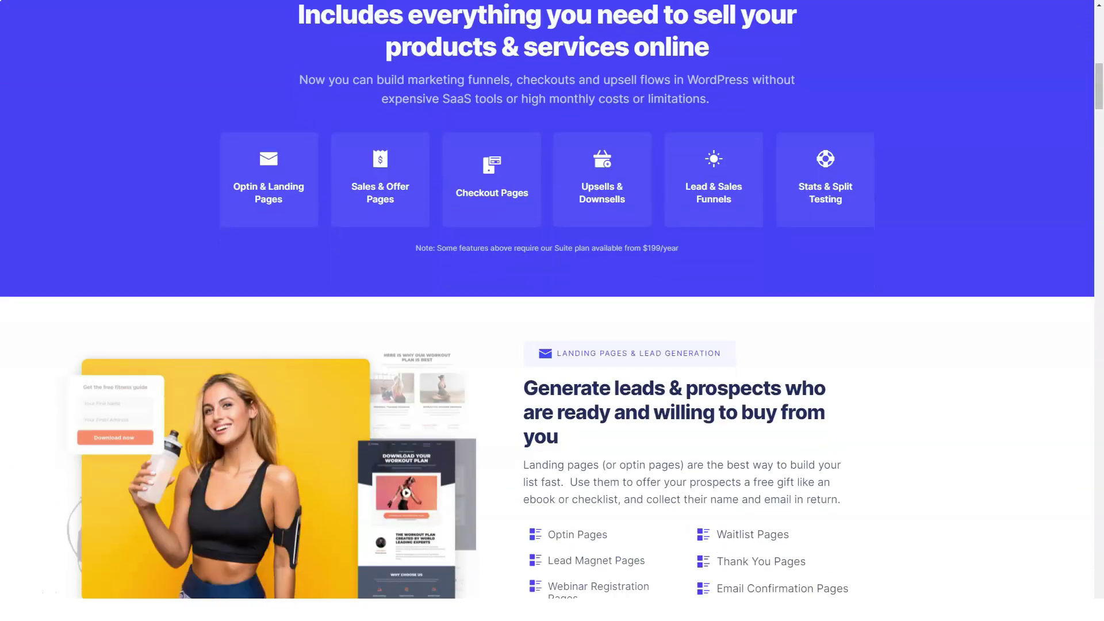
scroll(552, 311, "down", 1)
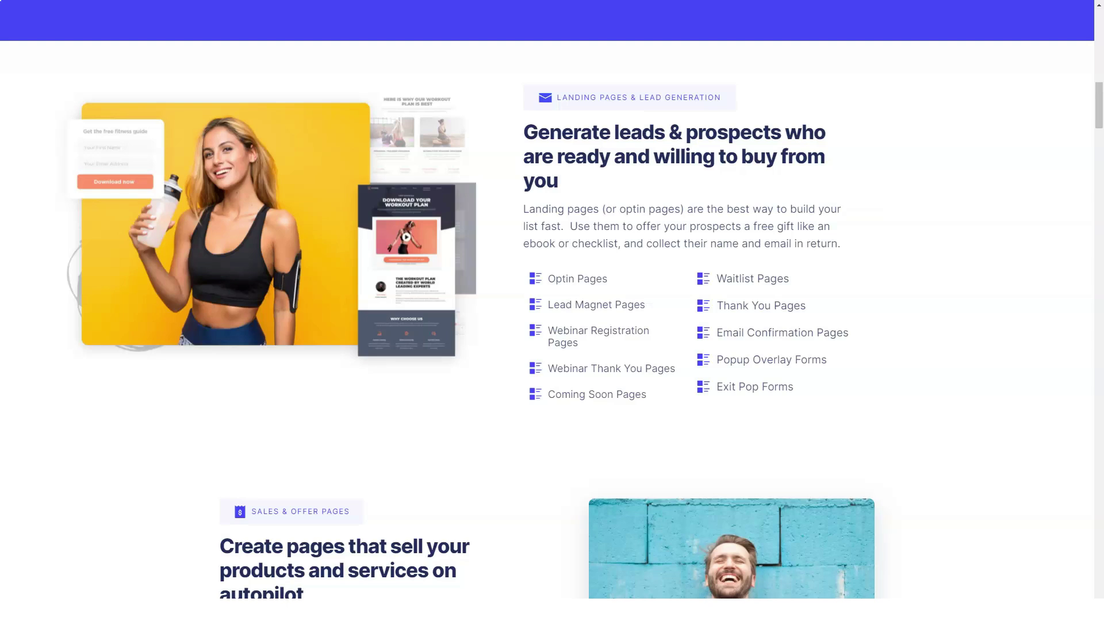
scroll(552, 311, "down", 1)
scroll(551, 310, "down", 2)
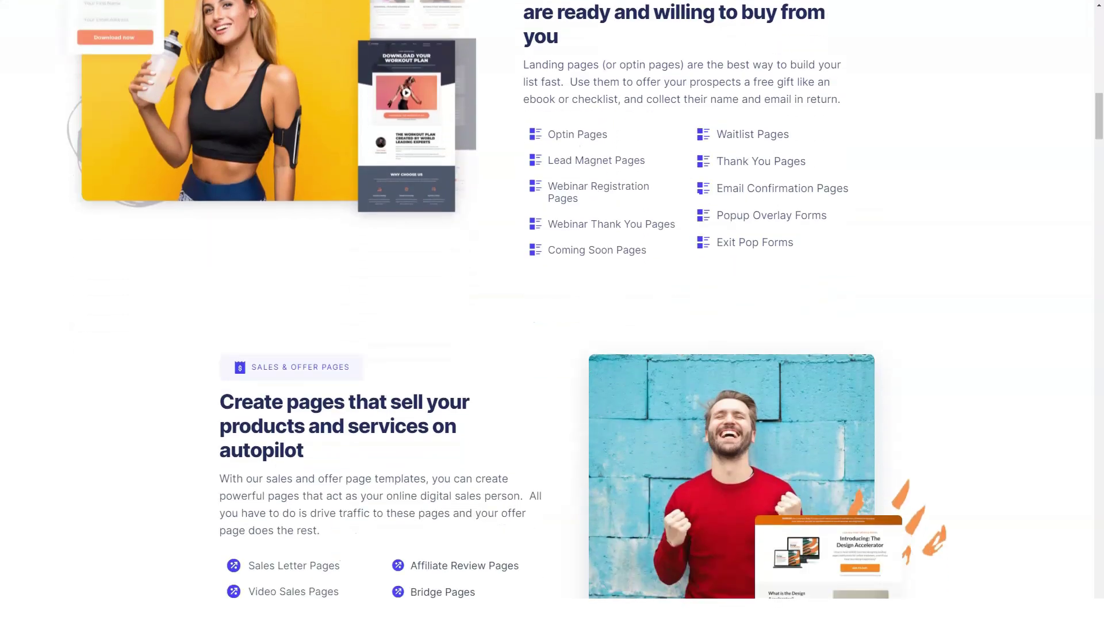
scroll(552, 311, "down", 1)
scroll(552, 311, "down", 2)
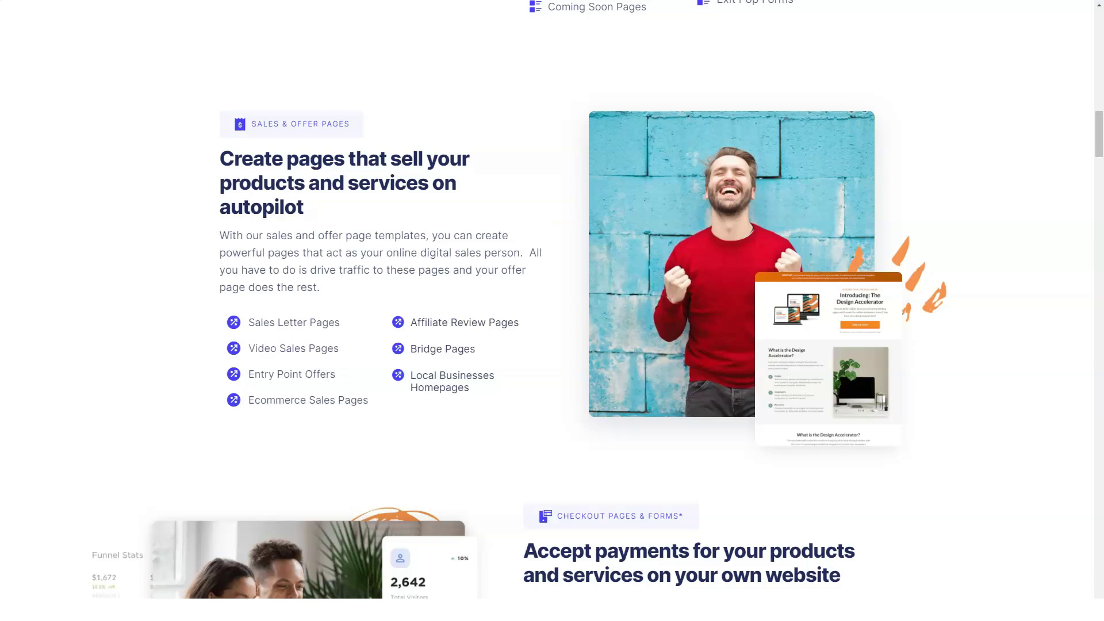
scroll(552, 311, "down", 3)
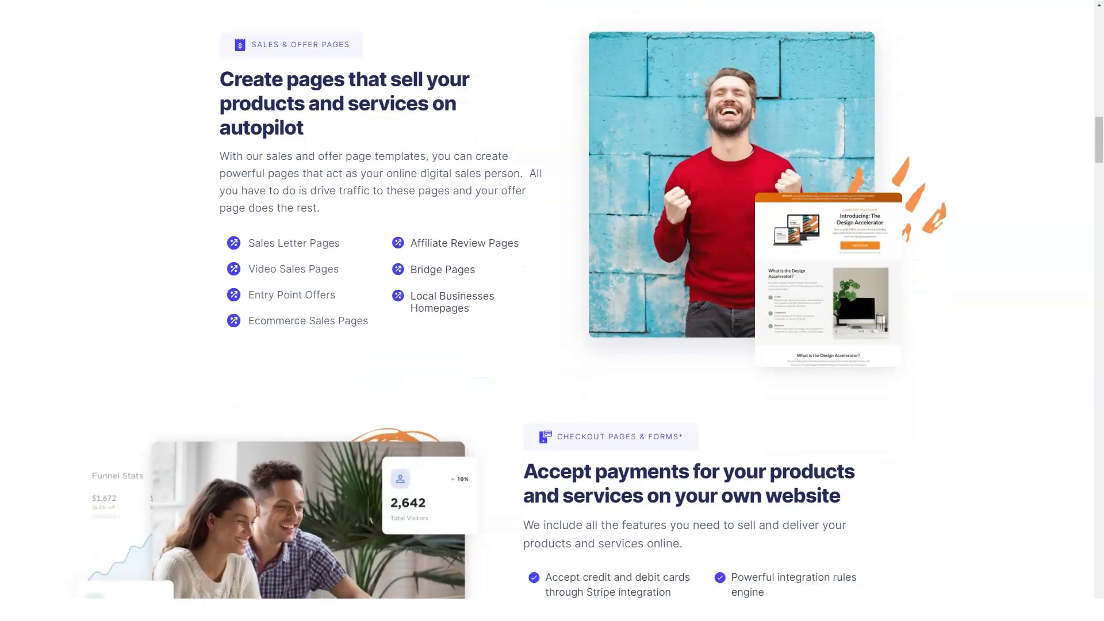
scroll(553, 311, "down", 3)
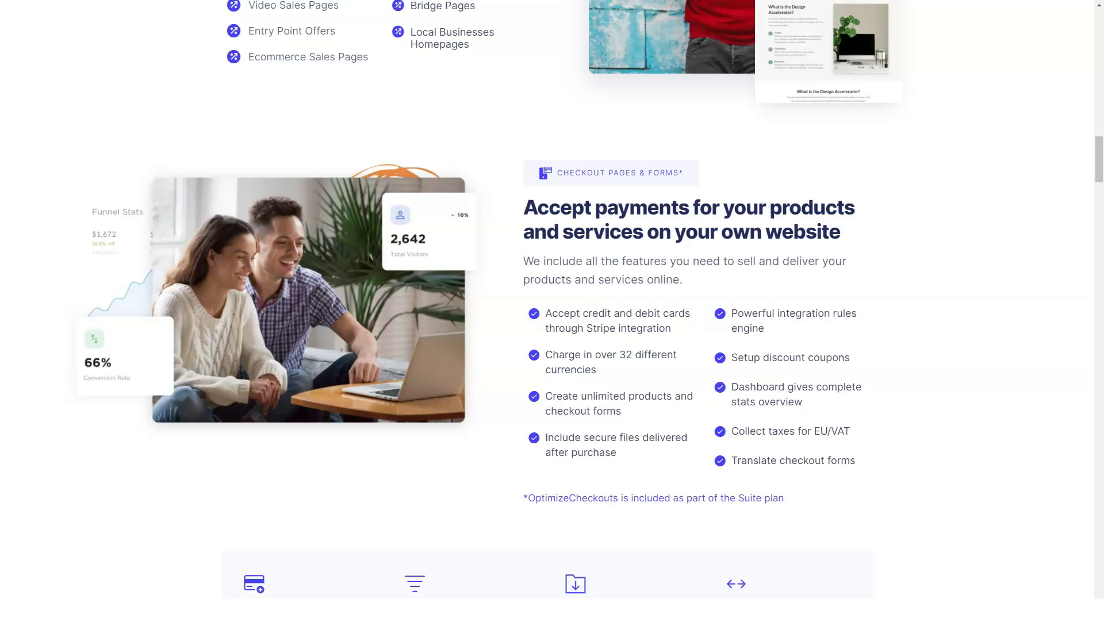
scroll(552, 310, "down", 1)
scroll(551, 311, "down", 1)
scroll(553, 310, "down", 1)
scroll(552, 311, "down", 1)
scroll(551, 310, "down", 1)
scroll(552, 311, "down", 1)
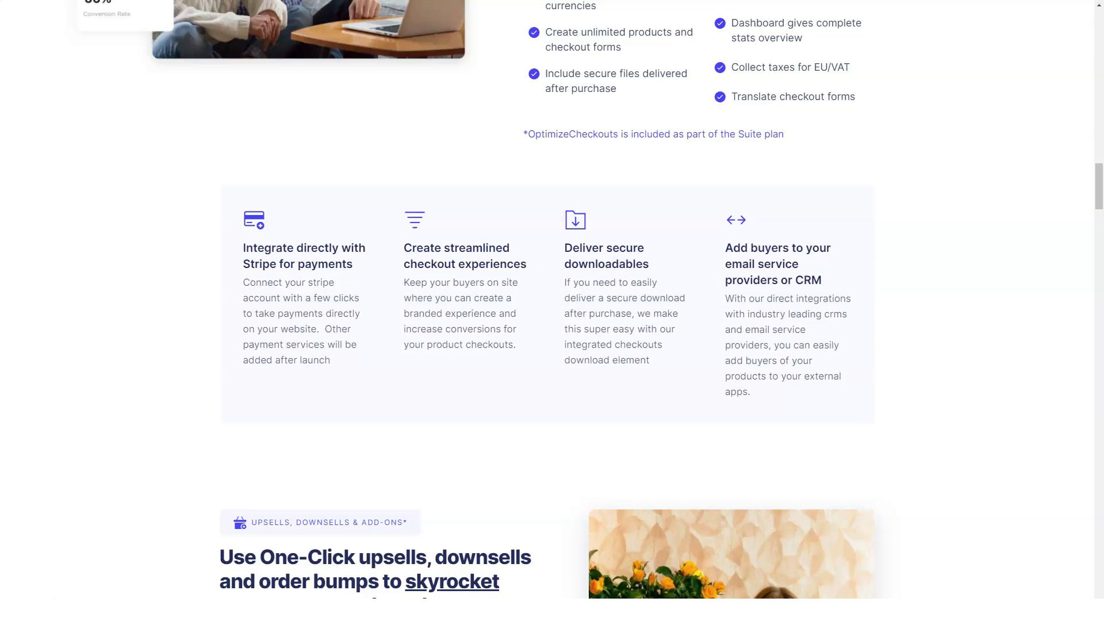
scroll(552, 311, "down", 1)
scroll(552, 311, "down", 1)
scroll(552, 311, "down", 1)
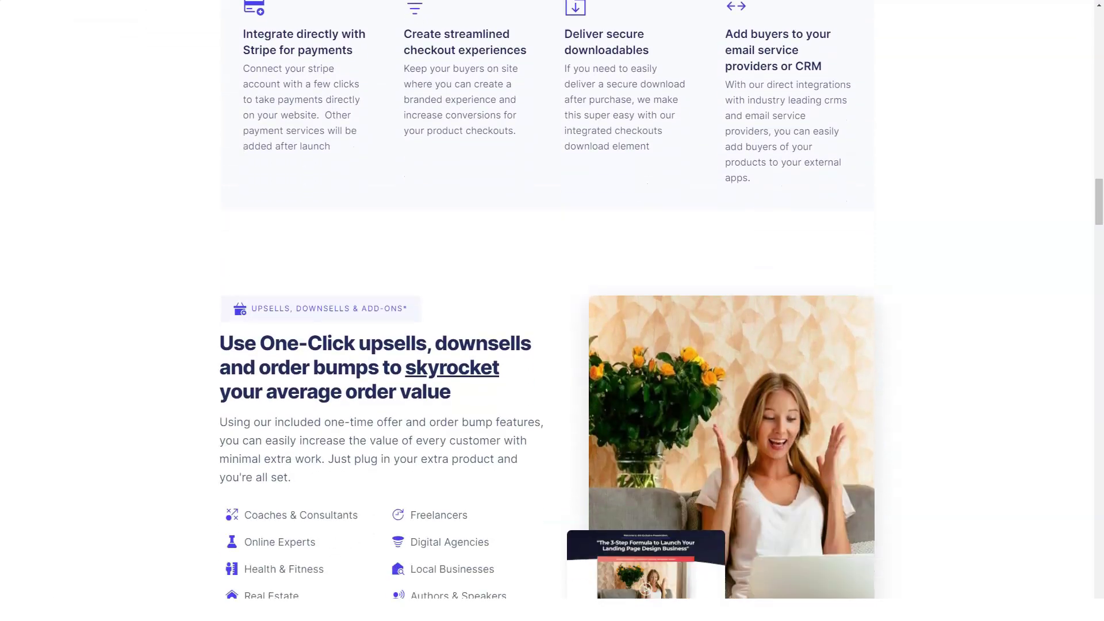
scroll(552, 311, "down", 1)
scroll(552, 311, "down", 1)
scroll(551, 311, "down", 1)
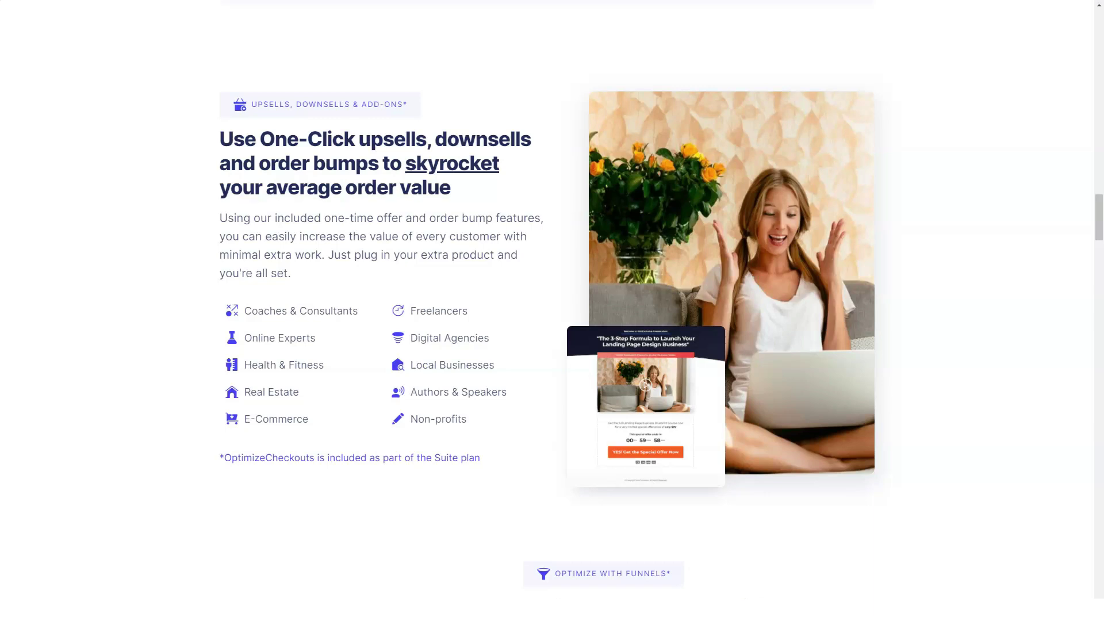
scroll(552, 310, "down", 1)
scroll(552, 311, "down", 1)
scroll(552, 310, "down", 1)
scroll(551, 310, "down", 1)
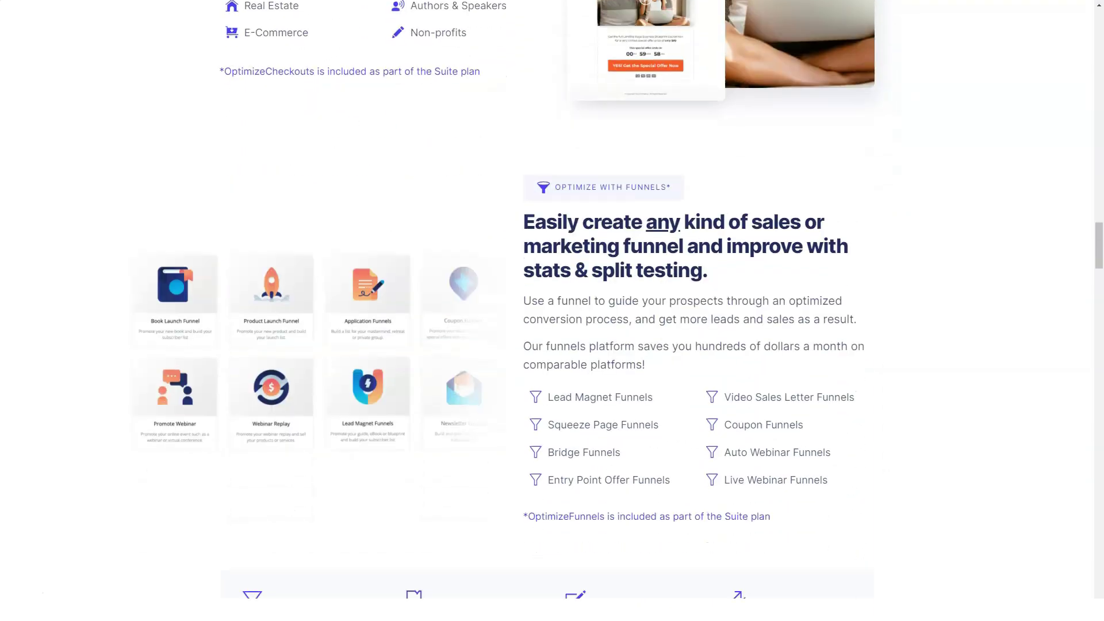
scroll(551, 310, "down", 2)
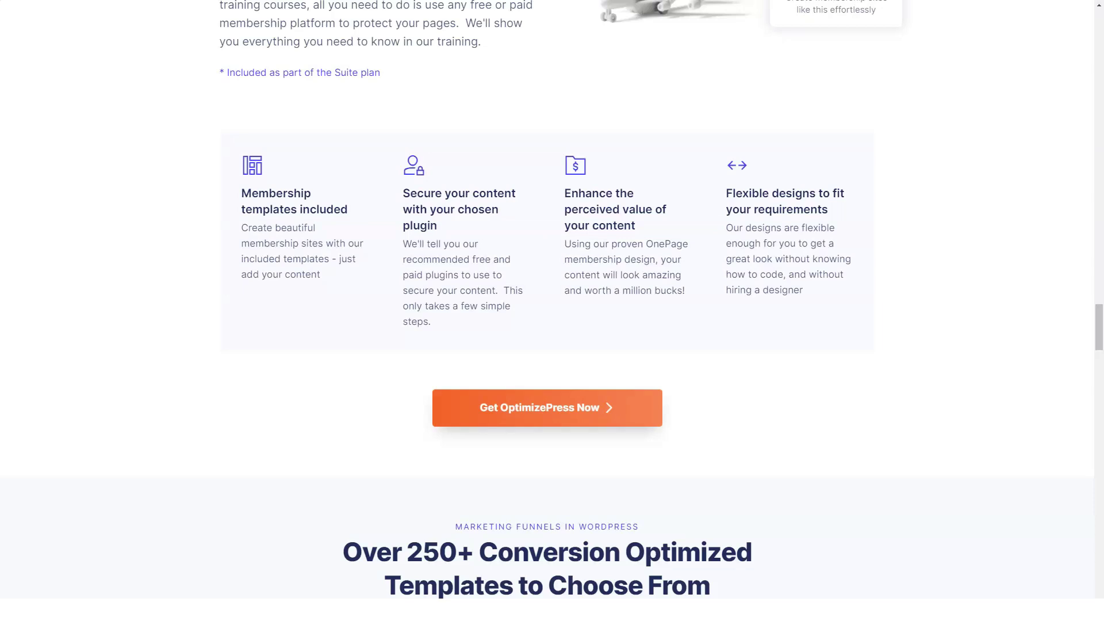
scroll(552, 310, "down", 1)
scroll(552, 311, "down", 2)
scroll(552, 310, "down", 2)
scroll(552, 310, "down", 1)
scroll(553, 310, "down", 1)
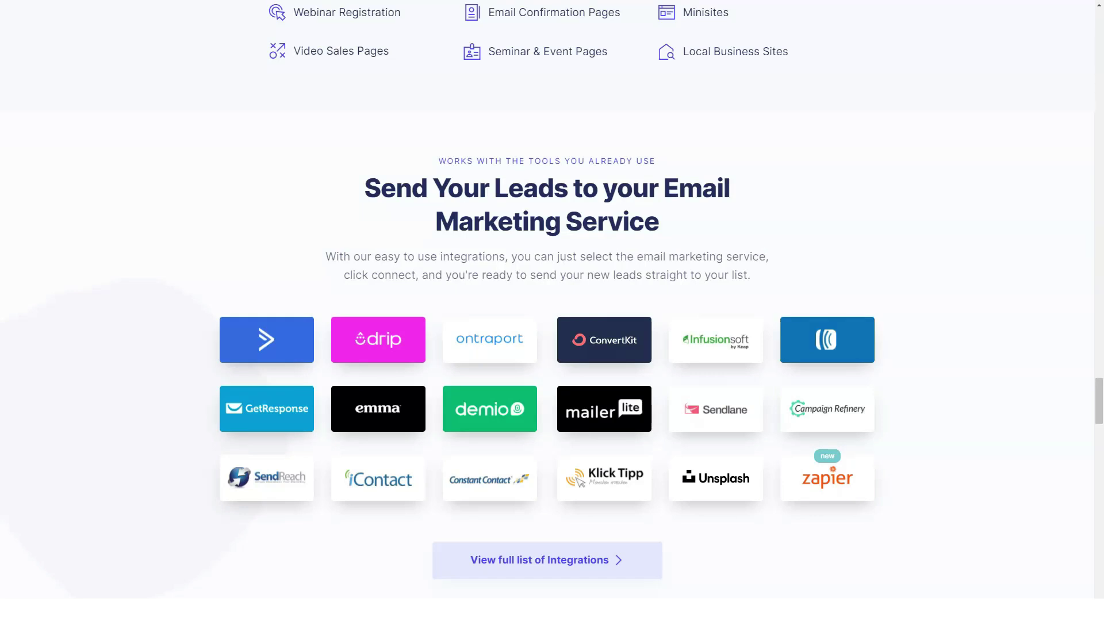
scroll(546, 310, "down", 2)
scroll(548, 311, "down", 2)
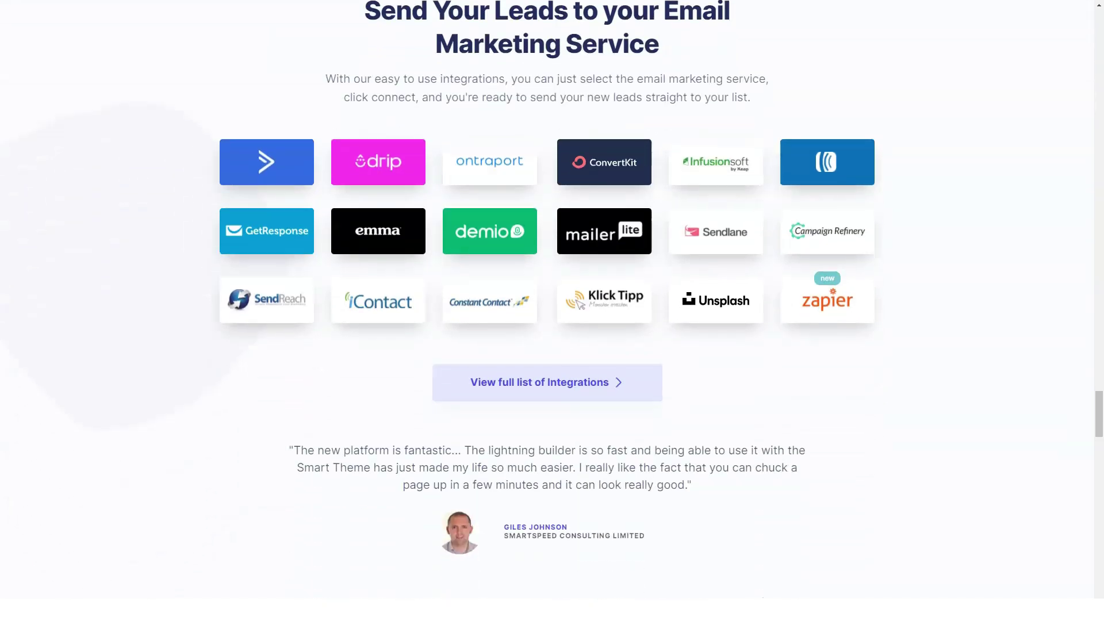
scroll(552, 310, "down", 1)
scroll(552, 311, "down", 1)
scroll(552, 311, "down", 1)
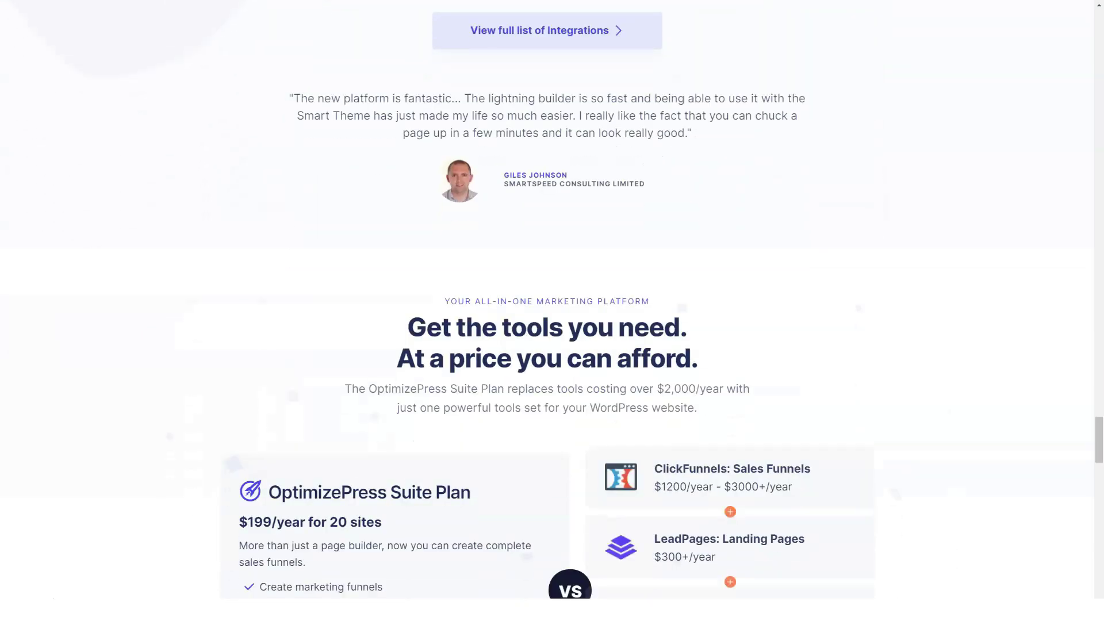
scroll(551, 310, "down", 1)
scroll(551, 310, "down", 1)
scroll(553, 311, "down", 1)
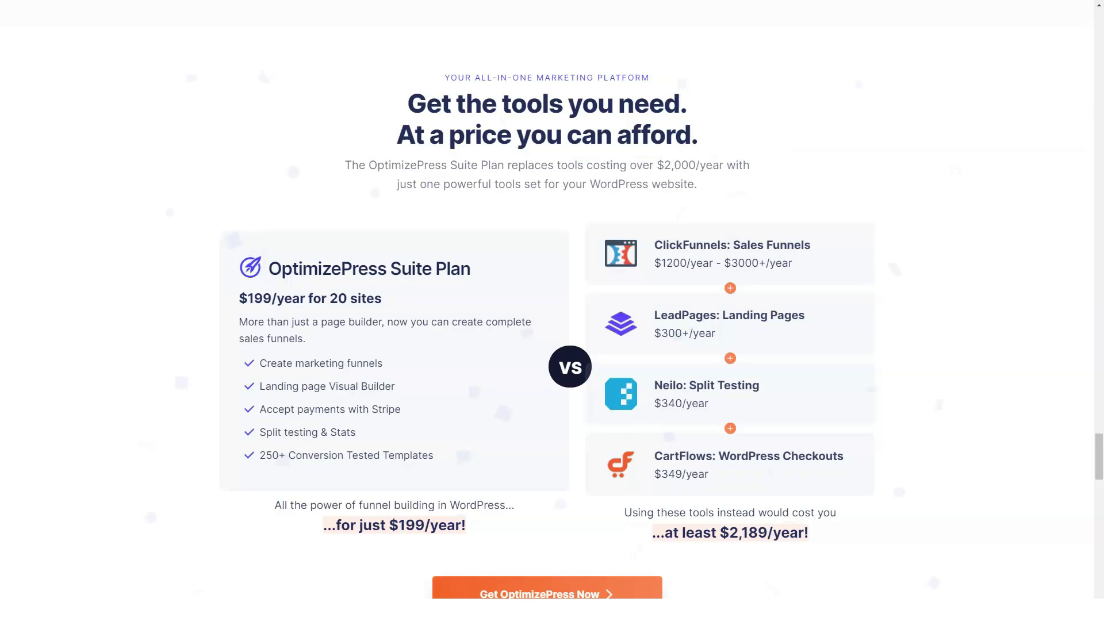
scroll(553, 345, "down", 3)
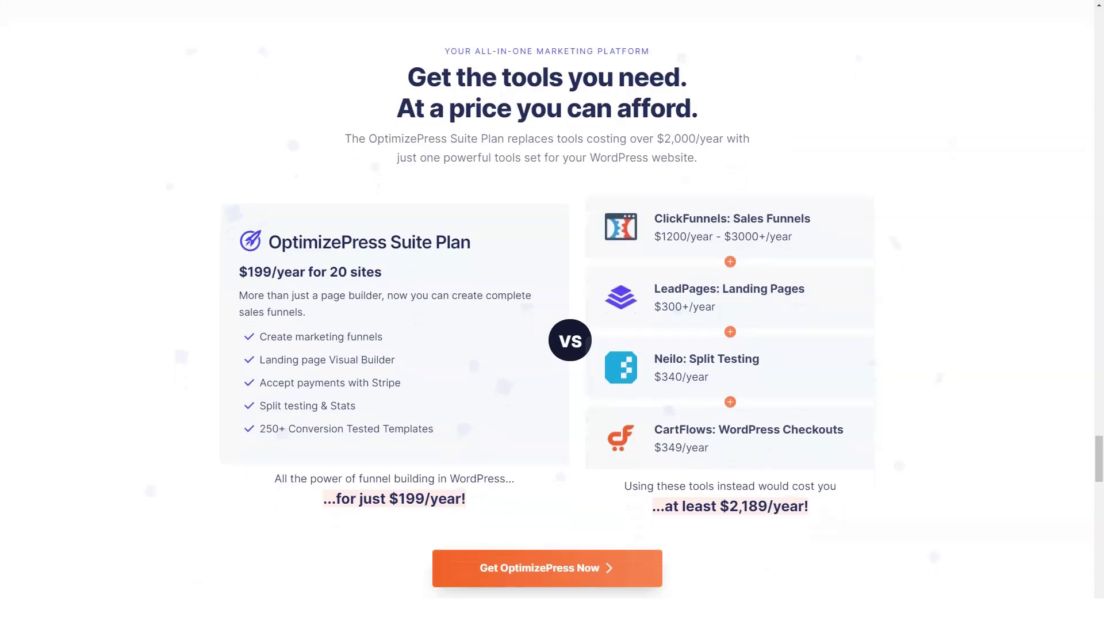
scroll(553, 345, "down", 2)
scroll(552, 345, "down", 2)
scroll(552, 346, "down", 1)
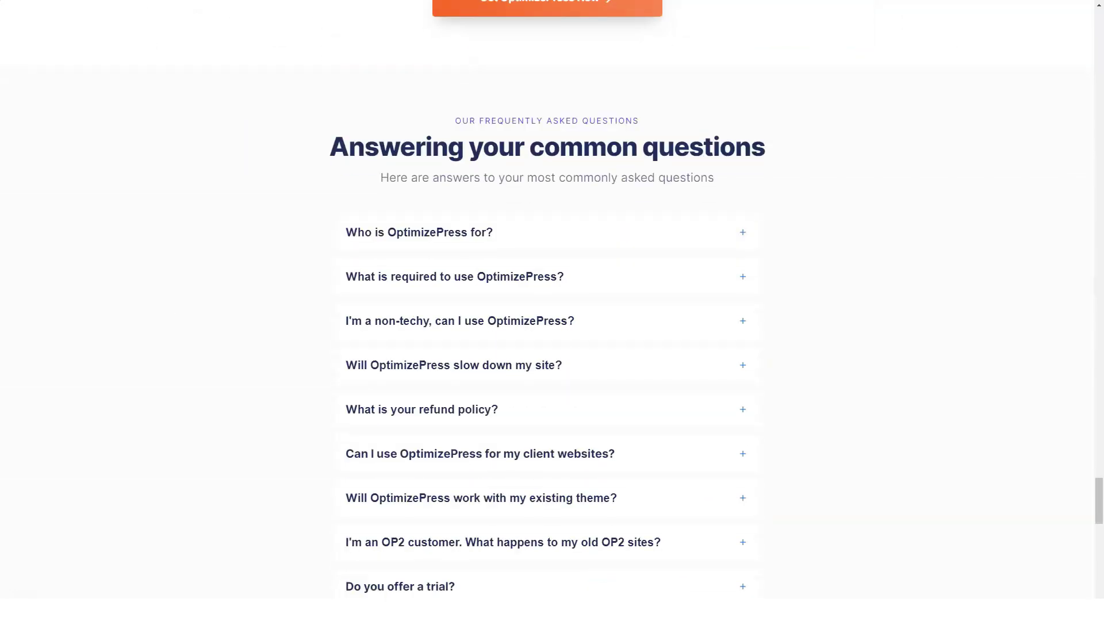
scroll(553, 345, "down", 1)
scroll(551, 345, "down", 2)
scroll(552, 345, "down", 2)
scroll(552, 345, "down", 1)
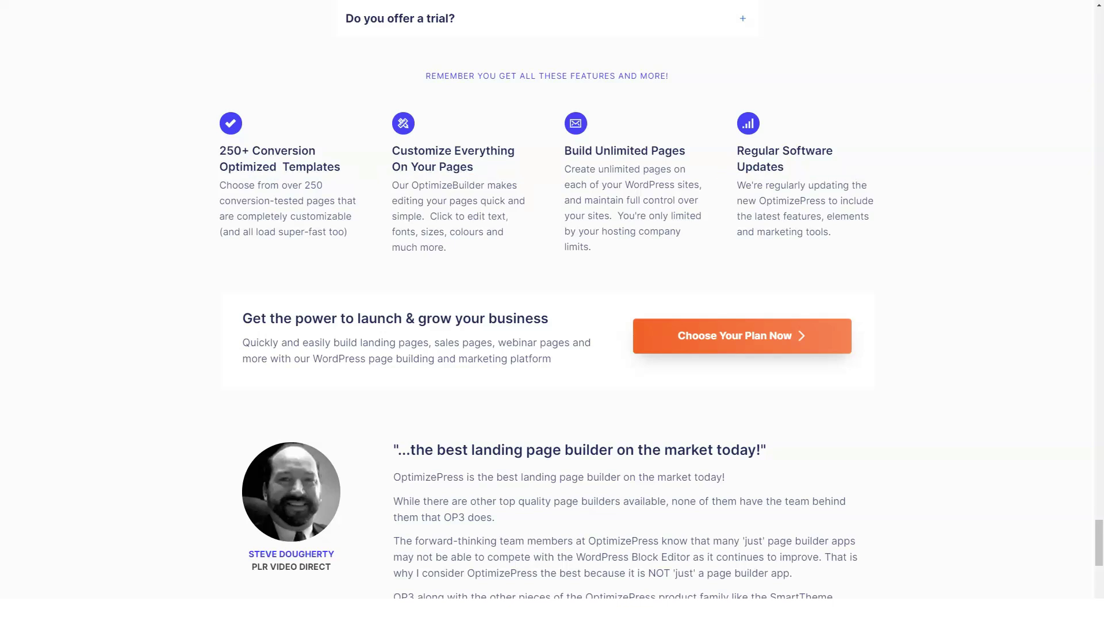
scroll(552, 345, "down", 1)
scroll(552, 345, "down", 1)
scroll(553, 345, "down", 2)
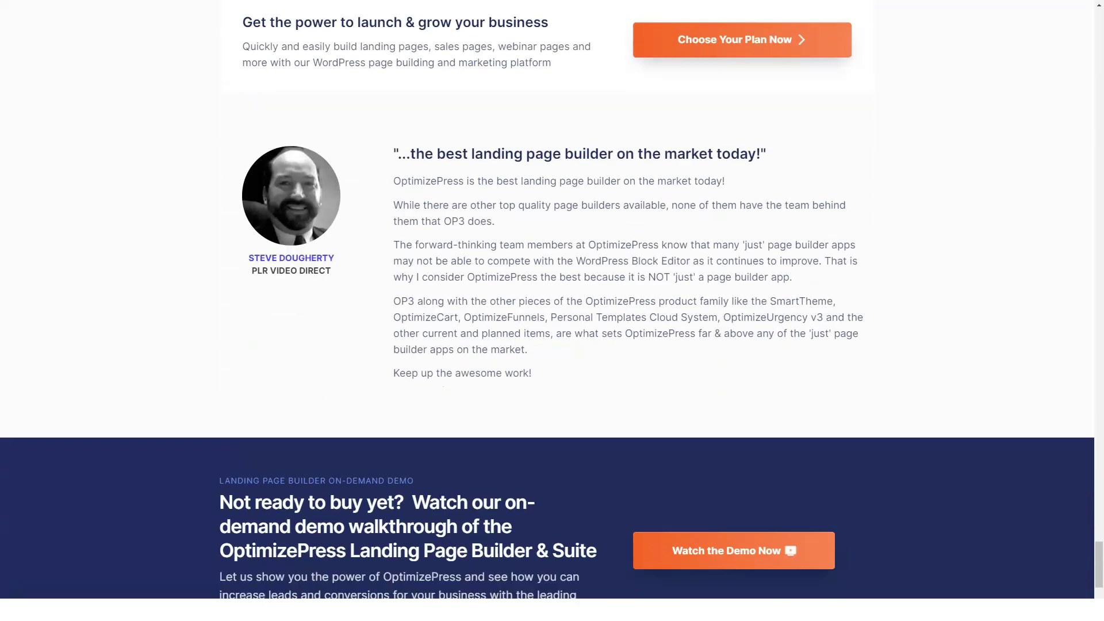
scroll(551, 345, "down", 2)
scroll(552, 346, "down", 2)
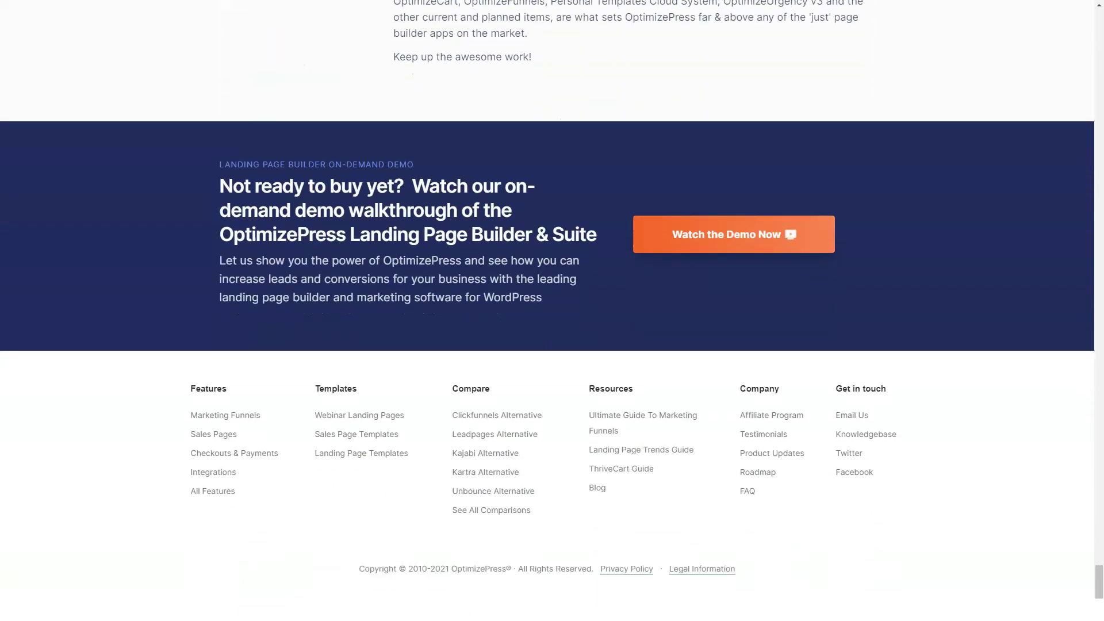